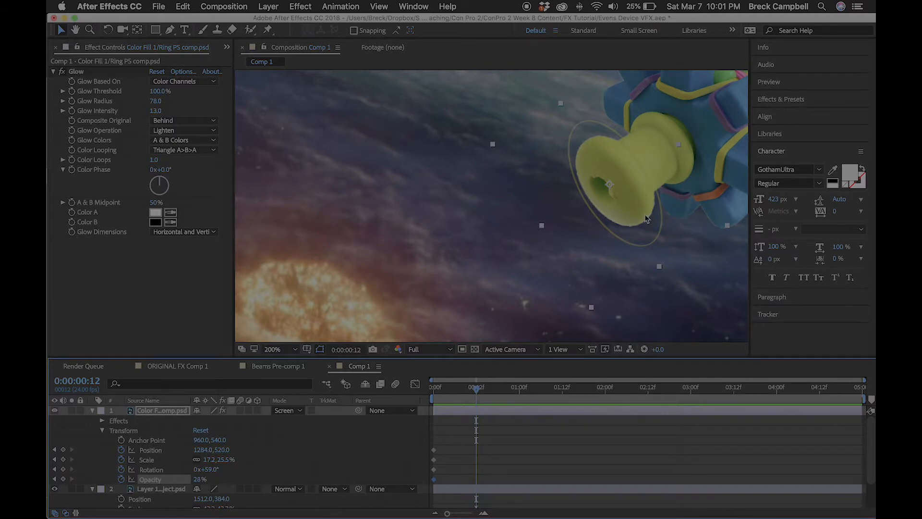
Animate the ring to the explosion with a Position of about 780, 717 and move that keyframe to 0:00:00:23
left_click_drag(646, 218, 406, 243)
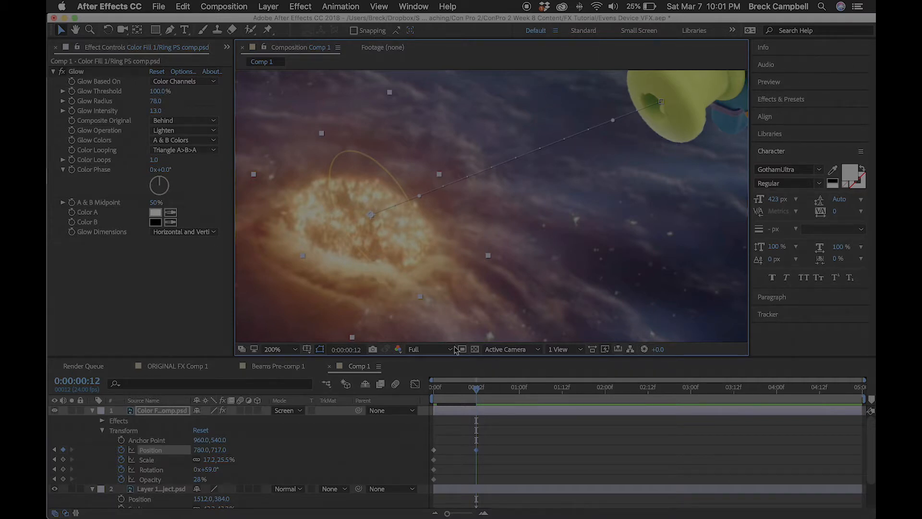
mouse_move(474, 390)
left_mouse_down()
mouse_move(453, 390)
mouse_move(478, 392)
left_mouse_up()
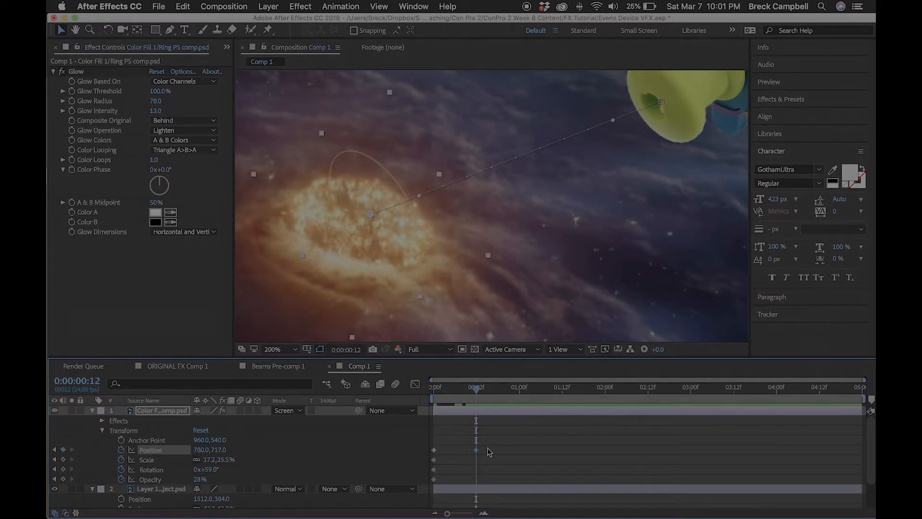
left_click_drag(478, 454, 516, 450)
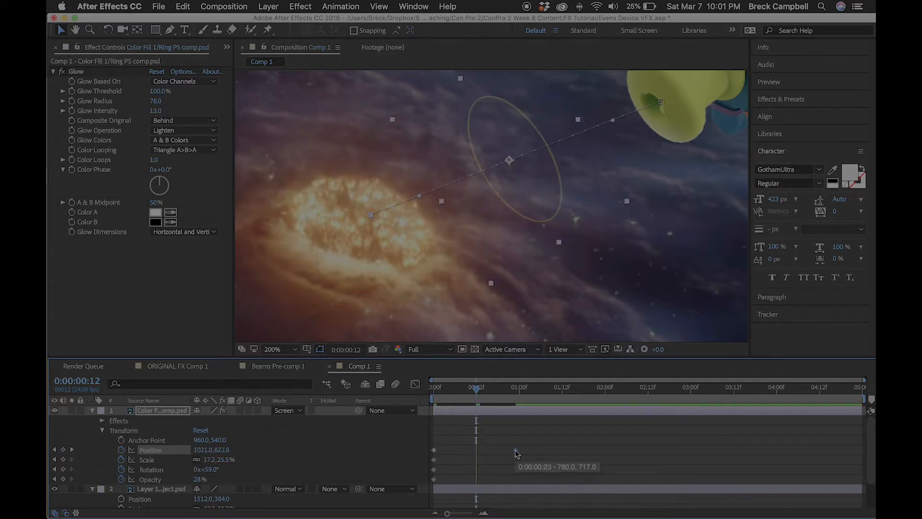
Enlarge the ring at 0:00:00:05 with a Scale keyframe of about 38.2, 56.6%
left_click_drag(476, 390, 452, 396)
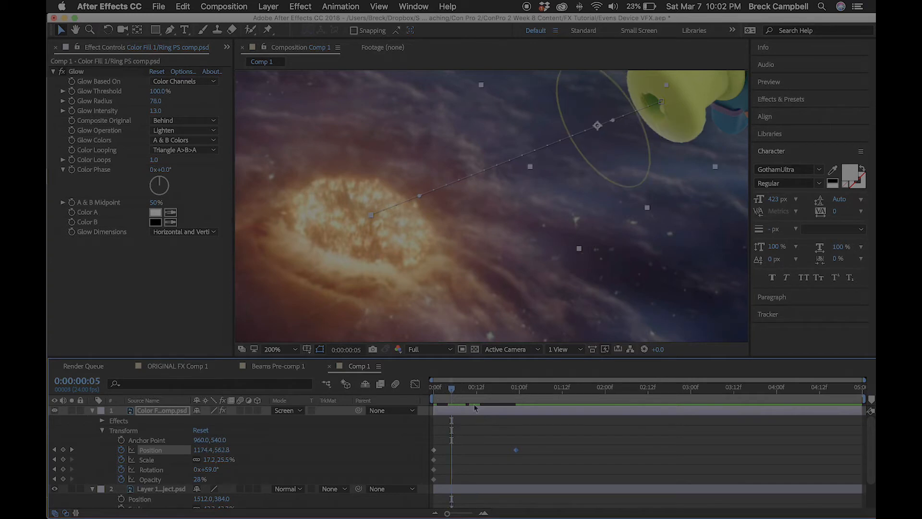
key("comma")
left_click_drag(210, 459, 226, 460)
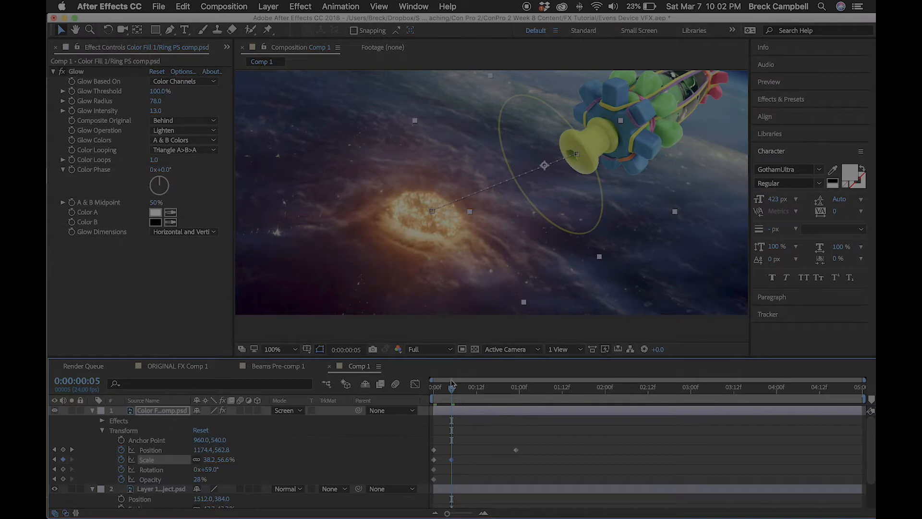
left_click(452, 394)
left_click(435, 460)
Shrink the ring to fit the explosion at 0:00:00:23, with a Scale of about 13.5, 18.6%
left_click_drag(453, 392, 516, 388)
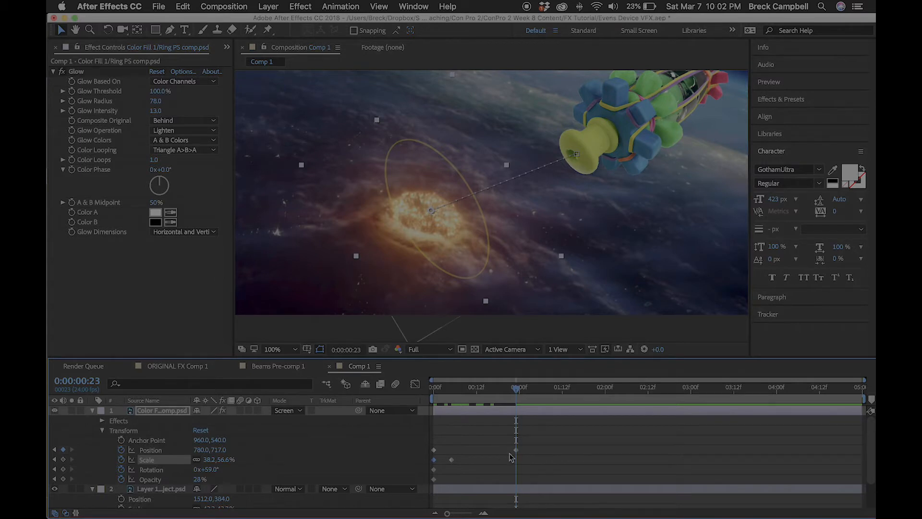
mouse_move(516, 394)
left_mouse_down()
mouse_move(444, 409)
mouse_move(511, 408)
left_mouse_up()
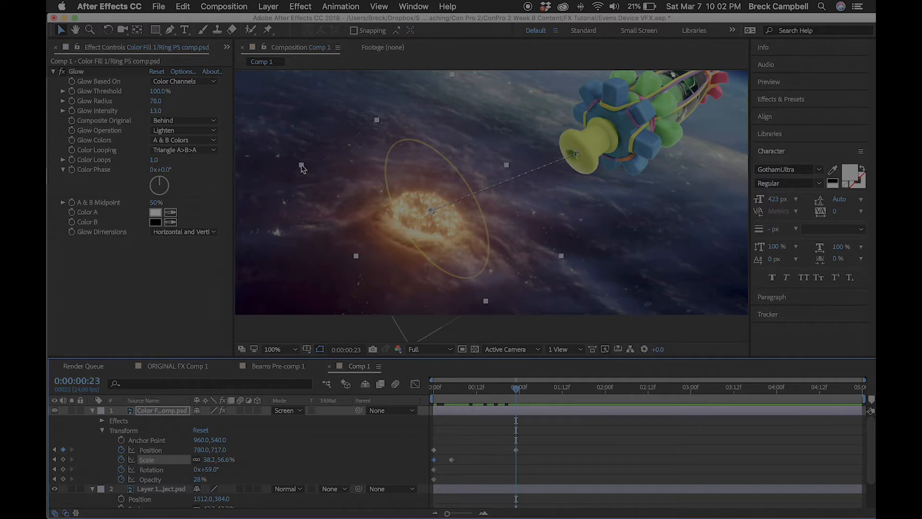
left_click_drag(301, 167, 388, 195)
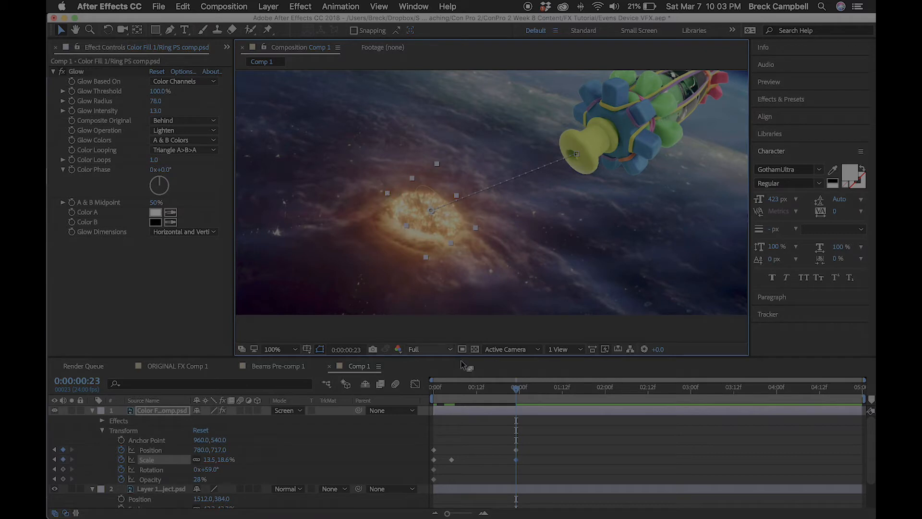
Apply Easy Ease to all three of the ring's Scale keyframes
key("equal")
key("equal")
left_click(448, 391)
left_click_drag(447, 391, 505, 405)
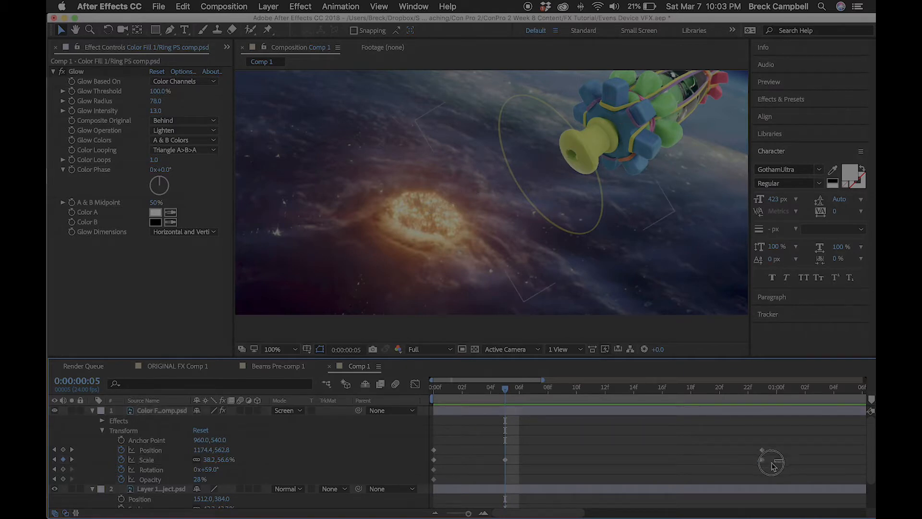
left_click_drag(784, 462, 431, 465)
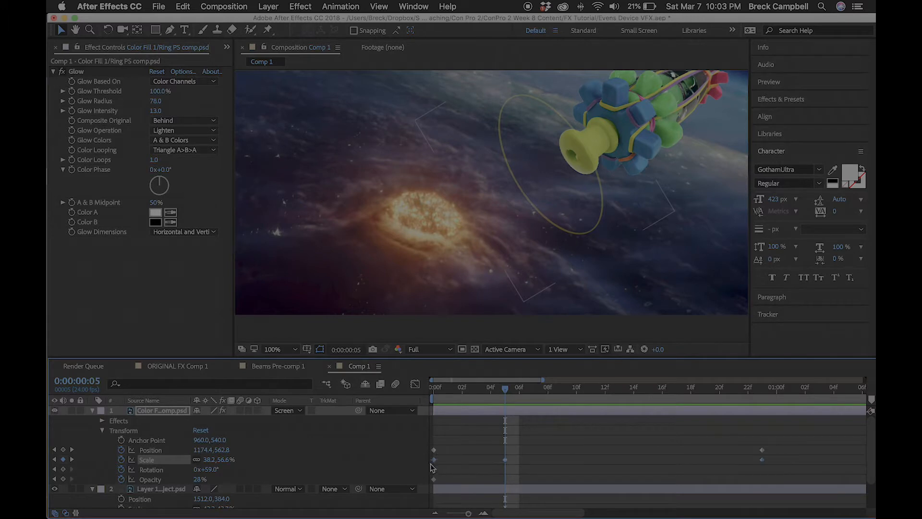
right_click(505, 462)
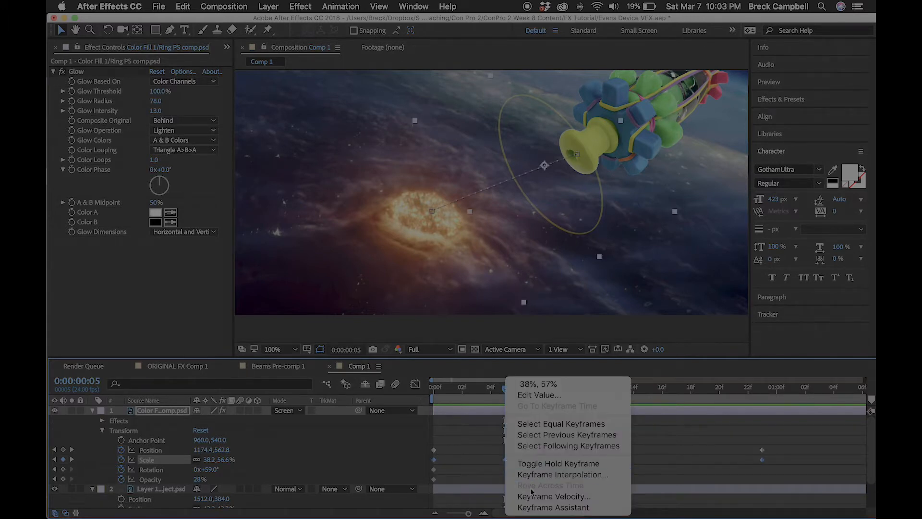
left_click(555, 510)
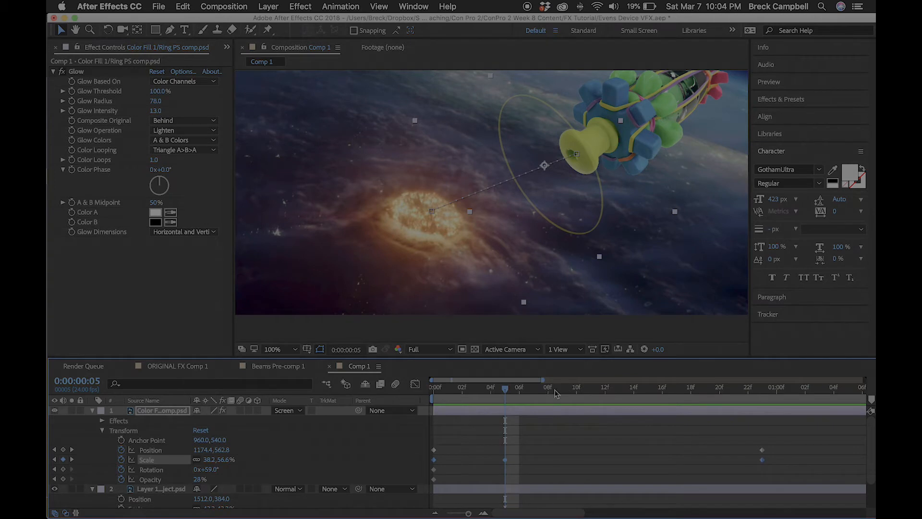
key("comma")
key("comma")
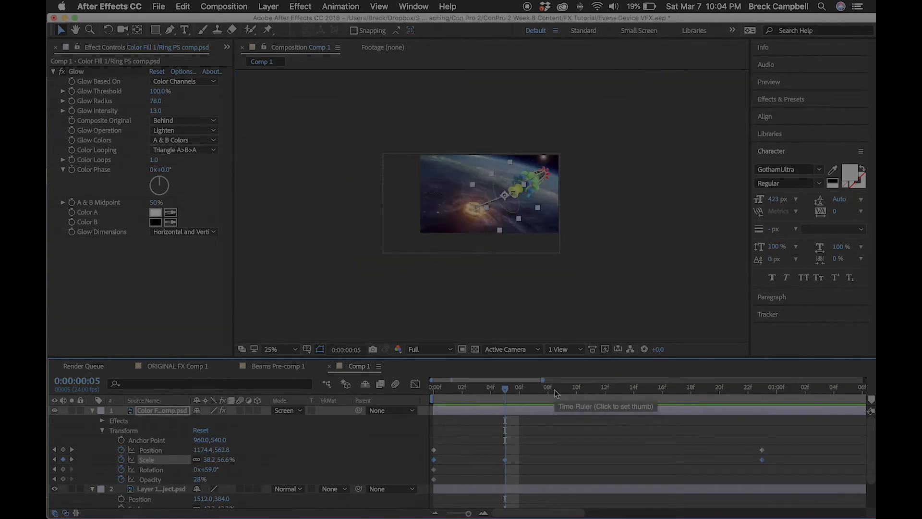
key("slash")
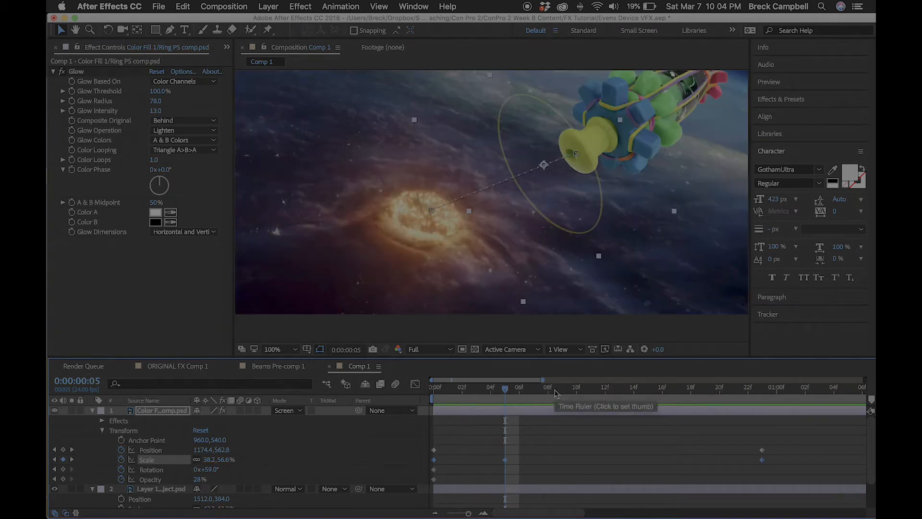
right_click(505, 460)
mouse_move(557, 508)
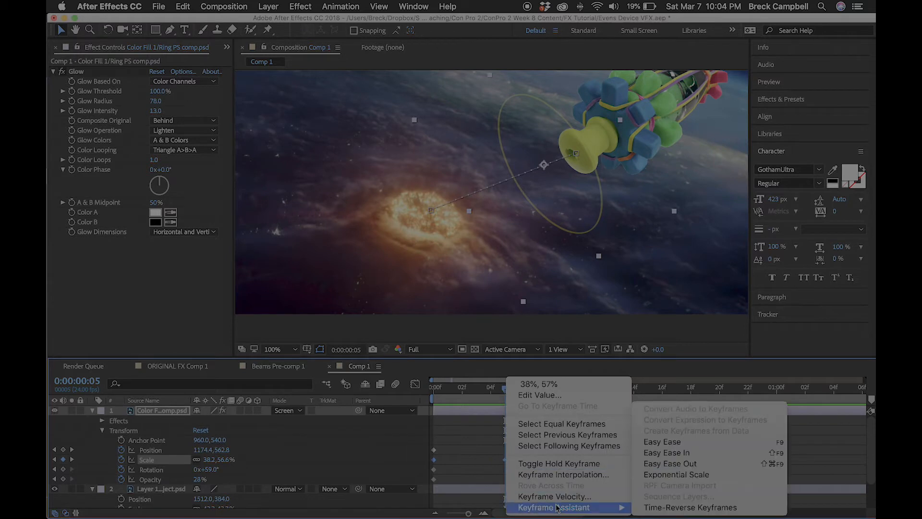
left_click(701, 446)
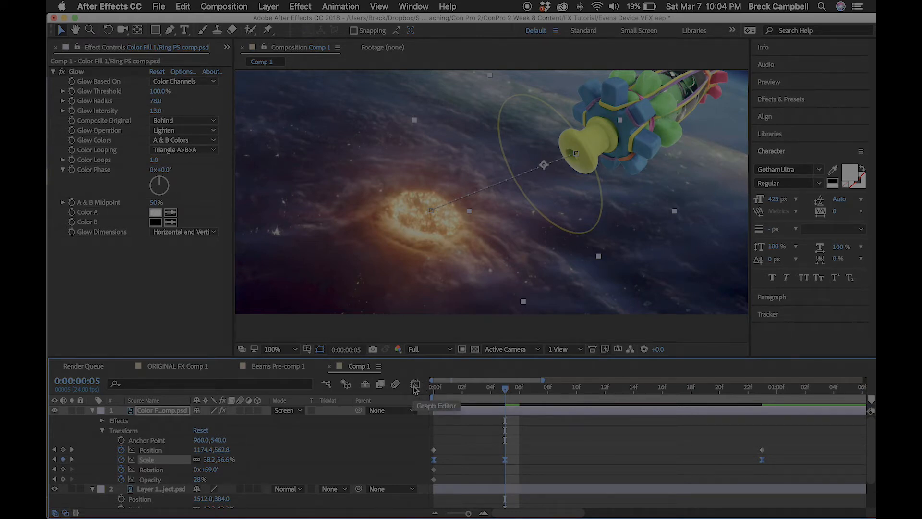
Examine the ring's Scale easing curves in the Graph Editor and preview its motion from the device to the explosion
left_click(414, 387)
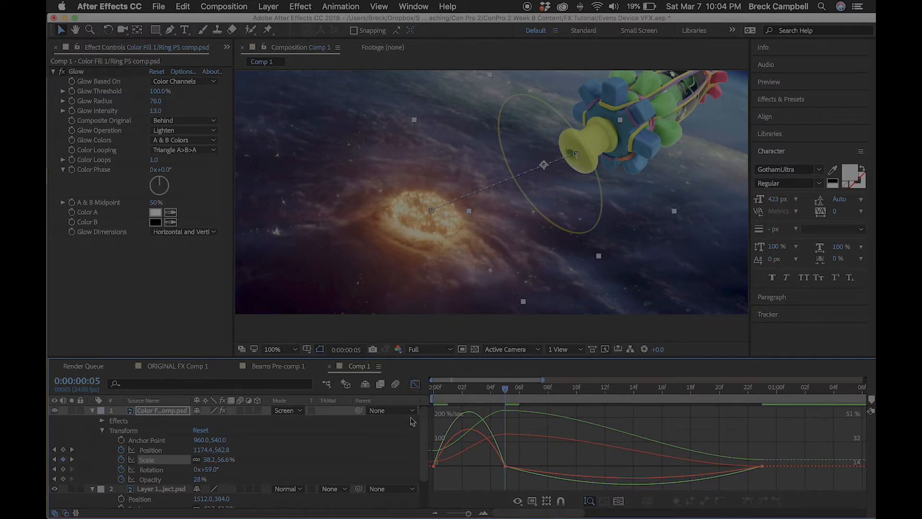
left_click(414, 386)
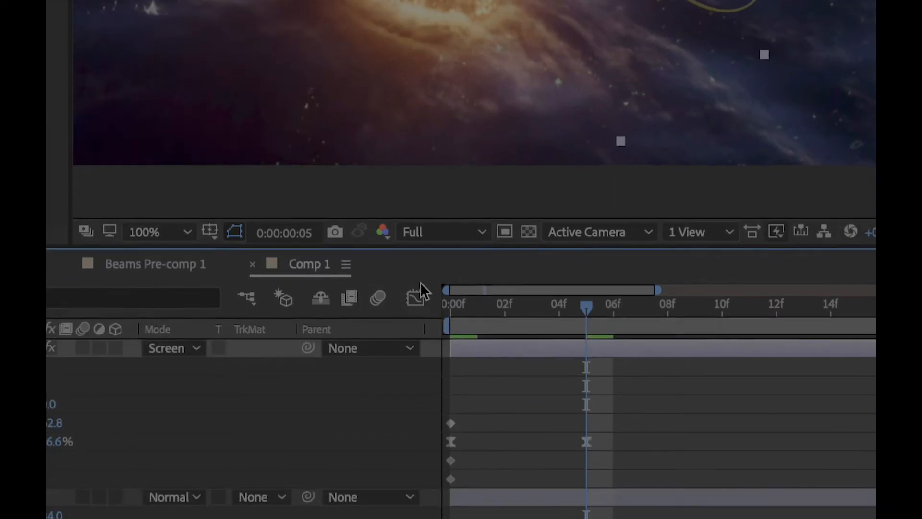
left_click(417, 298)
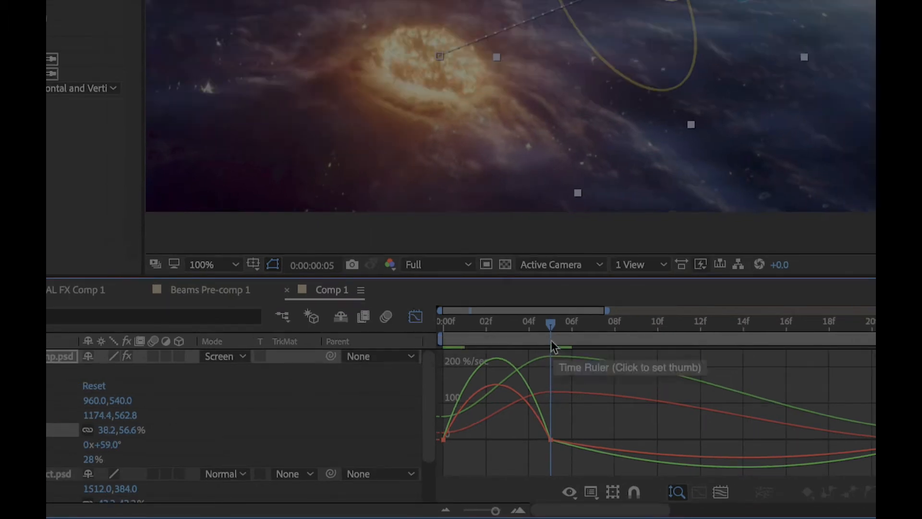
mouse_move(614, 386)
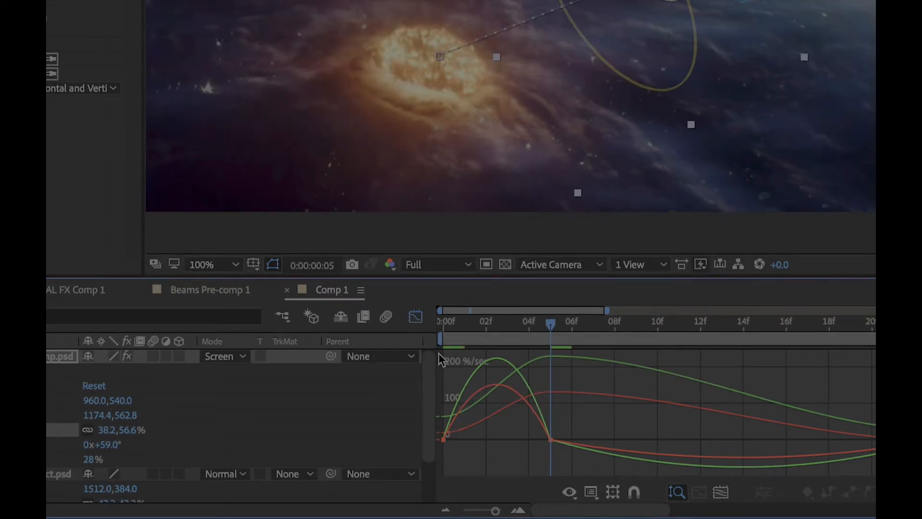
left_click(416, 318)
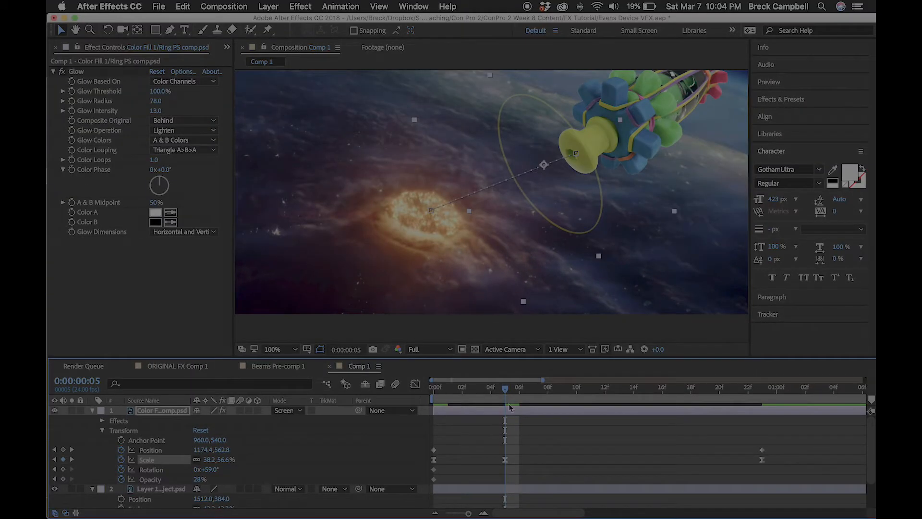
left_click_drag(506, 391, 484, 389)
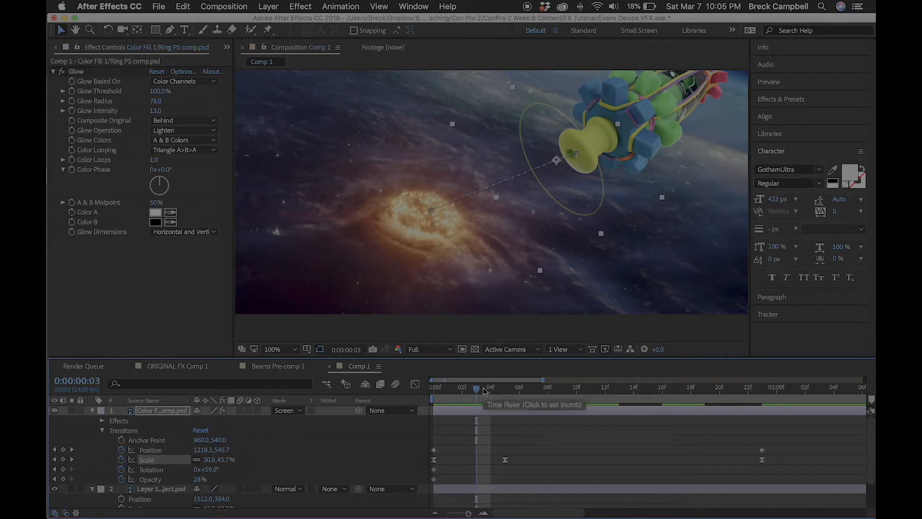
key("space")
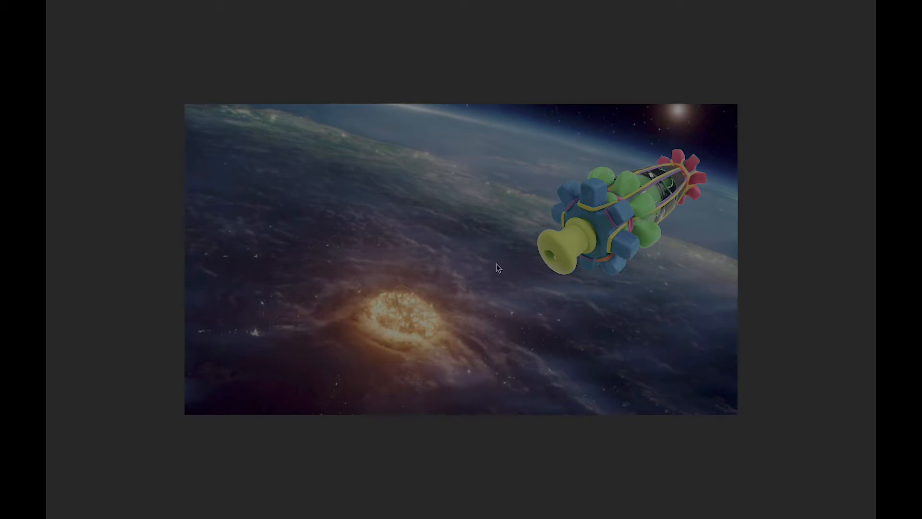
key("space")
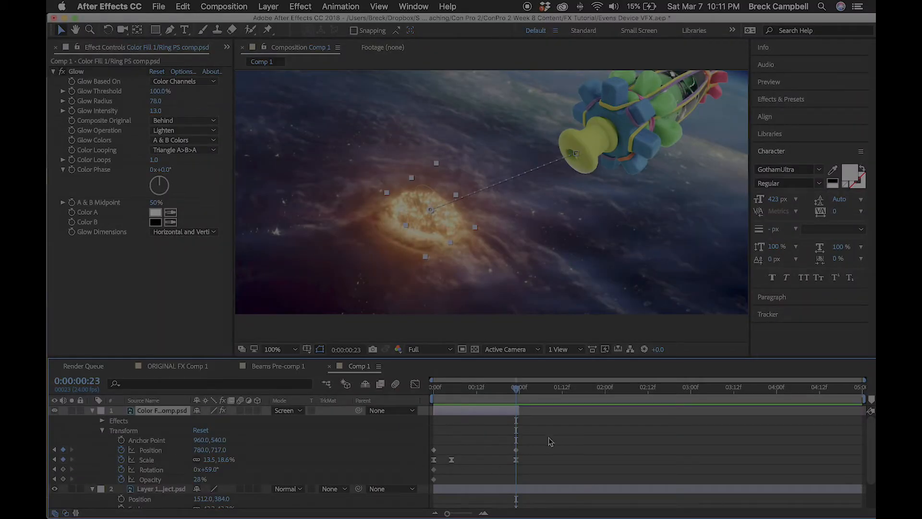
Duplicate the trimmed, animated ring layer until the composition has eleven ring layers
left_click_drag(517, 391, 512, 393)
key("super+d")
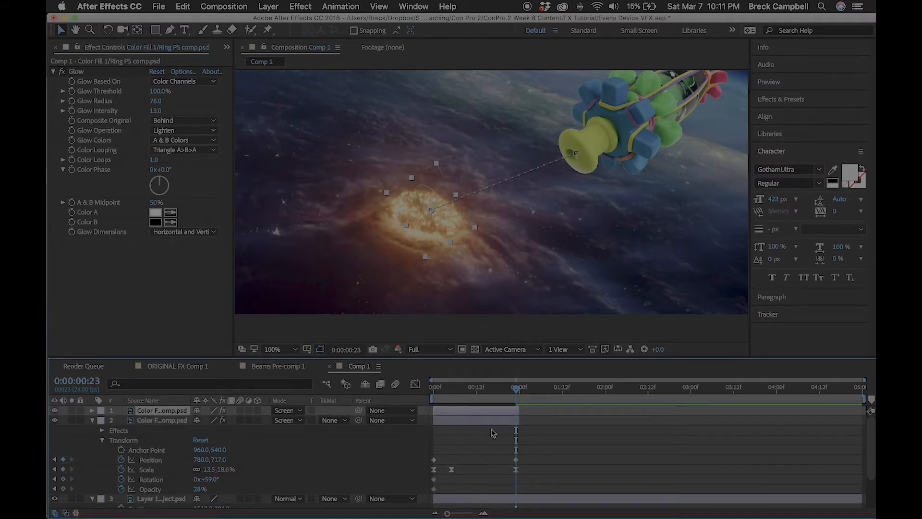
key("super+d")
key("super+d")
key("super+d")
key("super+d")
key("super+d")
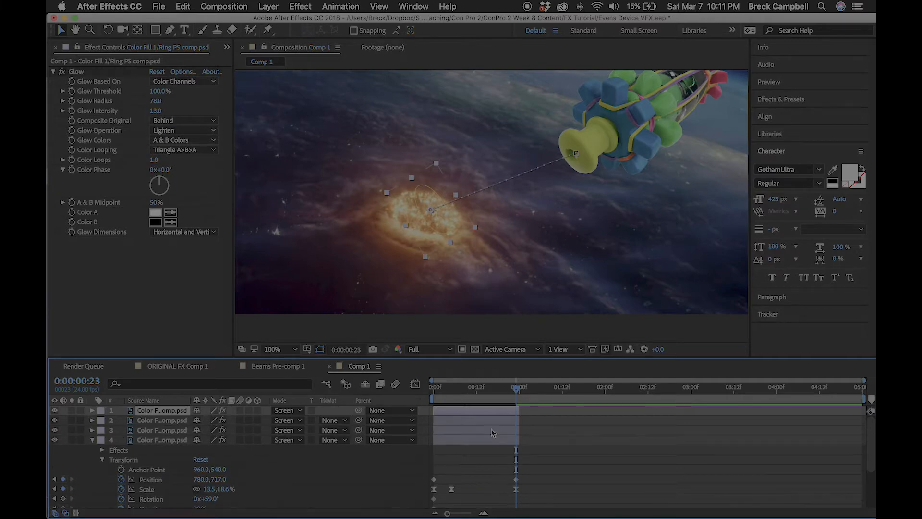
key("super+d")
key("super+d")
key("super+d")
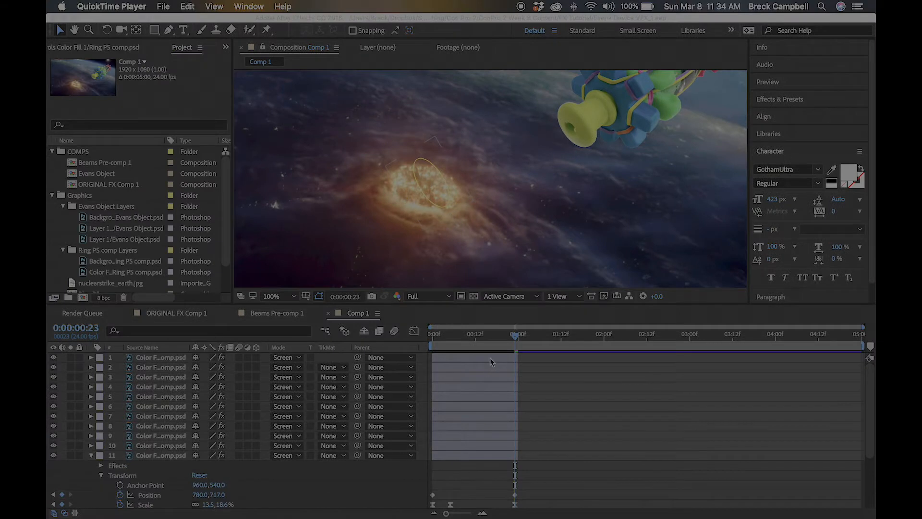
Sequence all eleven ring layers with Sequence Layers, using an overlap of 0:00:00:05 and the Dissolve Front Layer transition
left_click(491, 361)
left_click(490, 361)
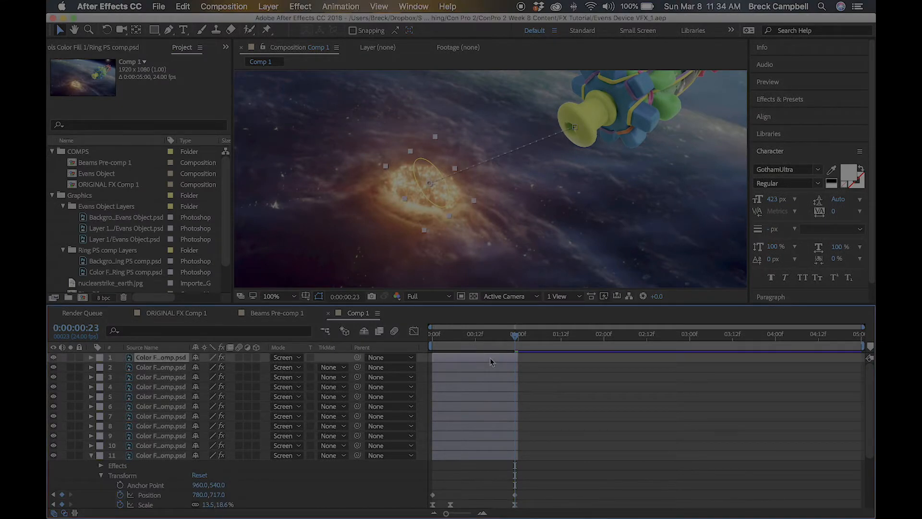
left_click(497, 454, "shift")
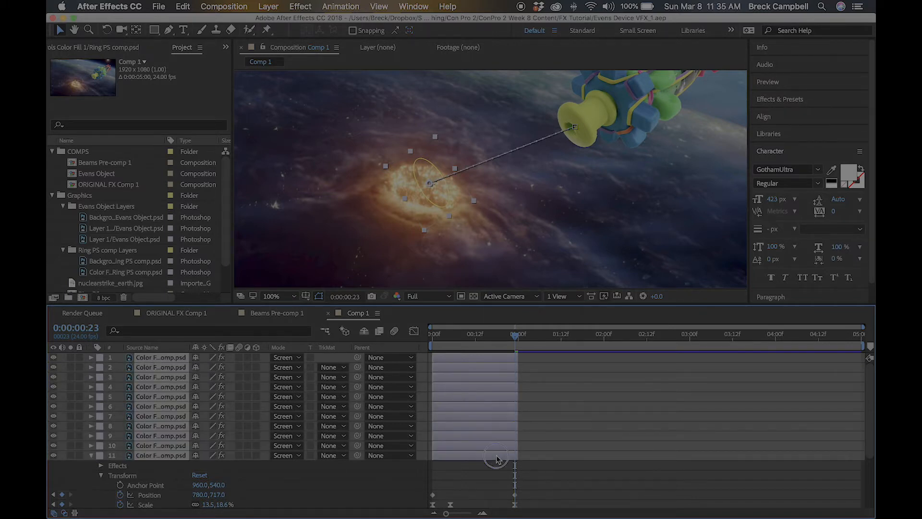
right_click(496, 454)
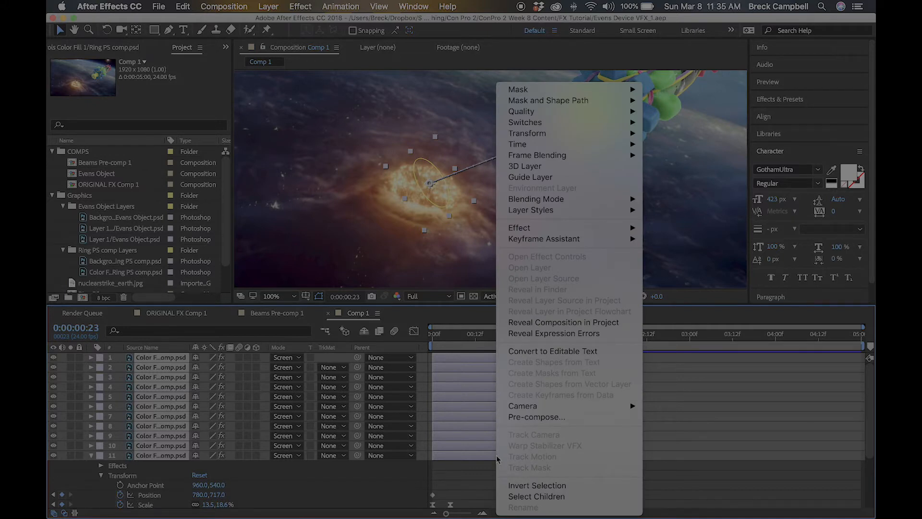
mouse_move(559, 237)
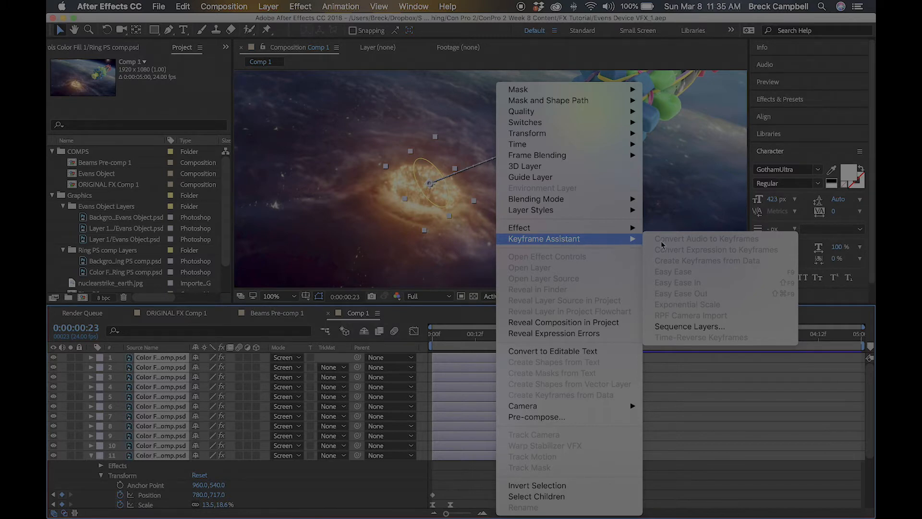
left_click(703, 331)
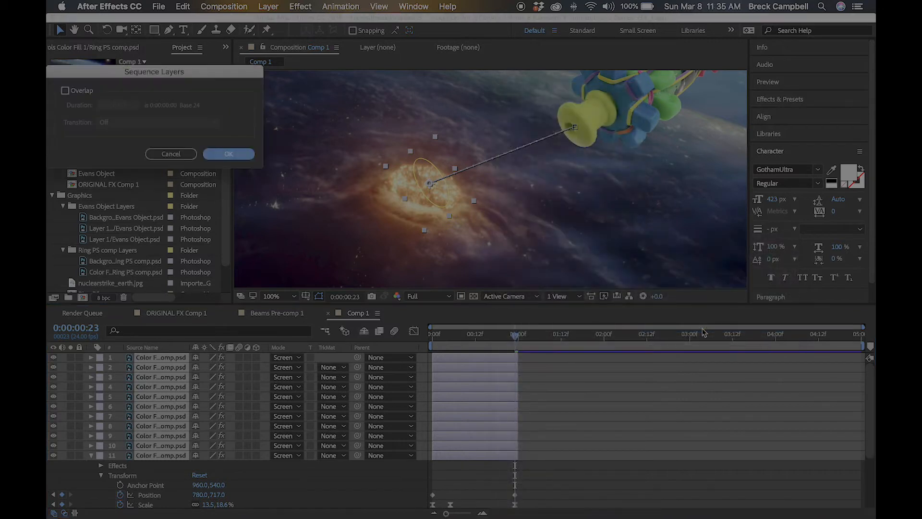
left_click_drag(233, 74, 435, 234)
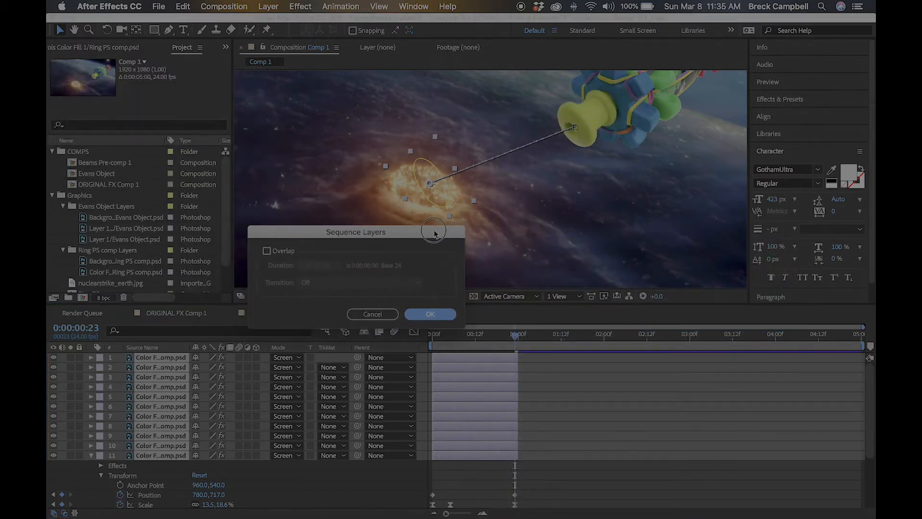
left_click(267, 251)
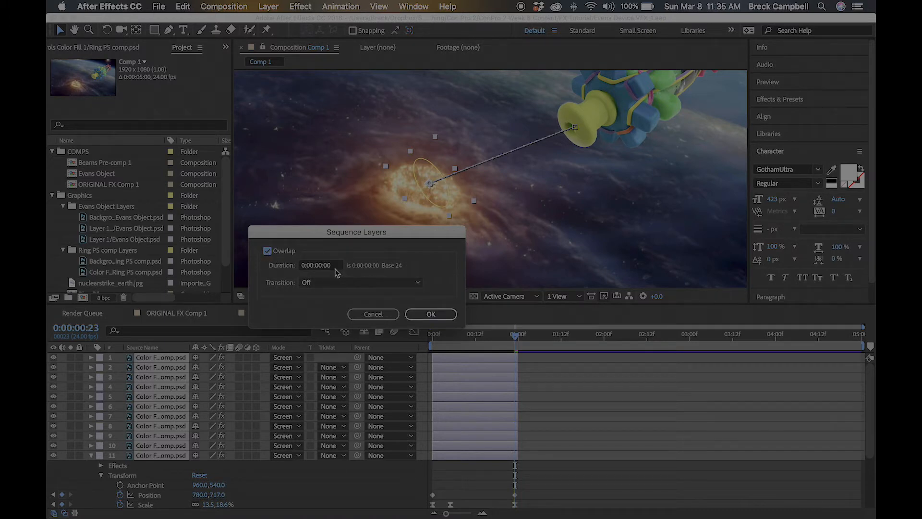
left_click(334, 267)
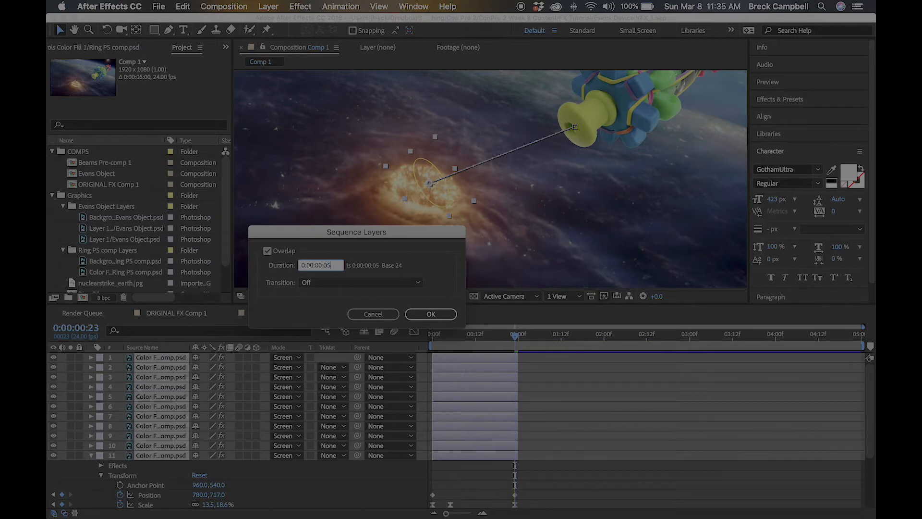
left_click(418, 283)
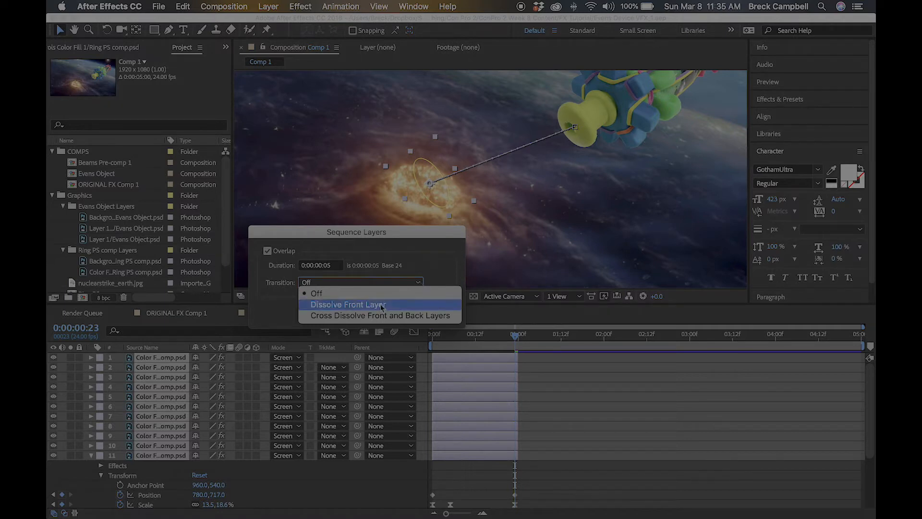
left_click(382, 306)
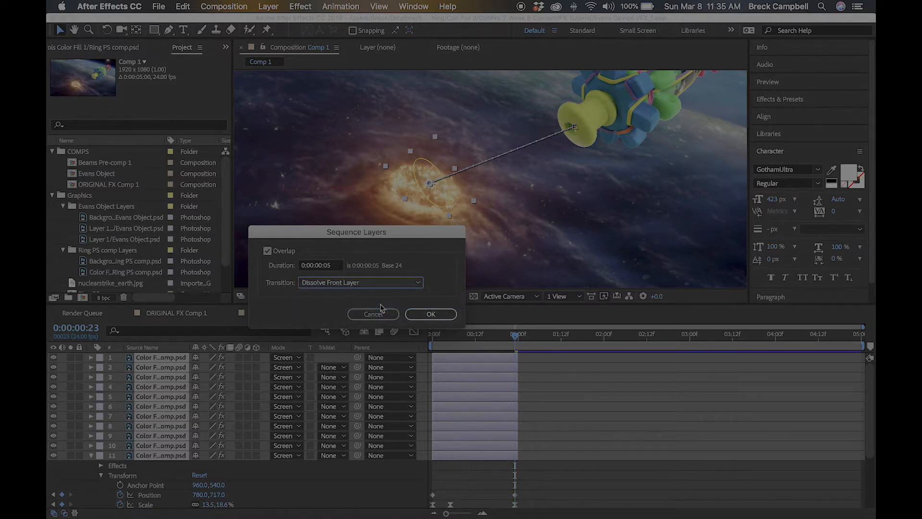
left_click(436, 316)
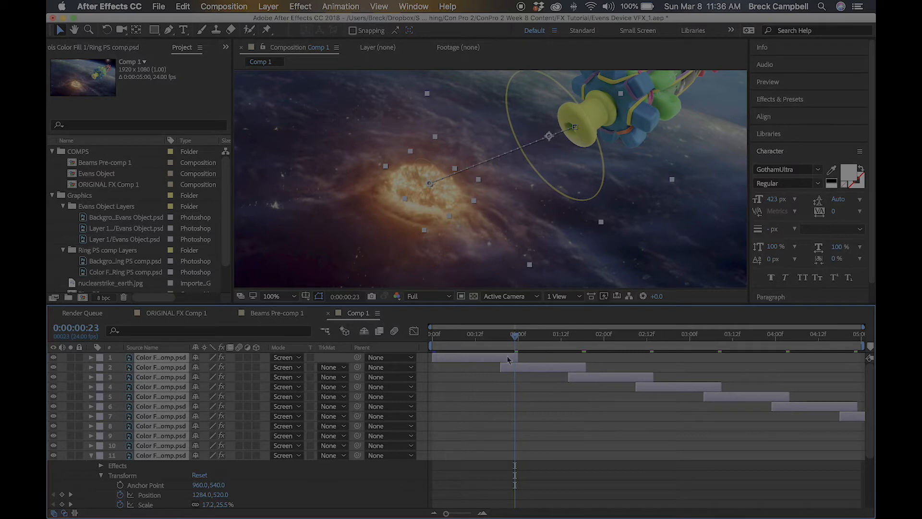
Reveal the keyframes of all ring layers, preview the sequenced rings and examine how the layers are staggered across the timeline
left_click(515, 337)
mouse_move(516, 336)
left_mouse_down()
mouse_move(502, 336)
mouse_move(515, 339)
left_mouse_up()
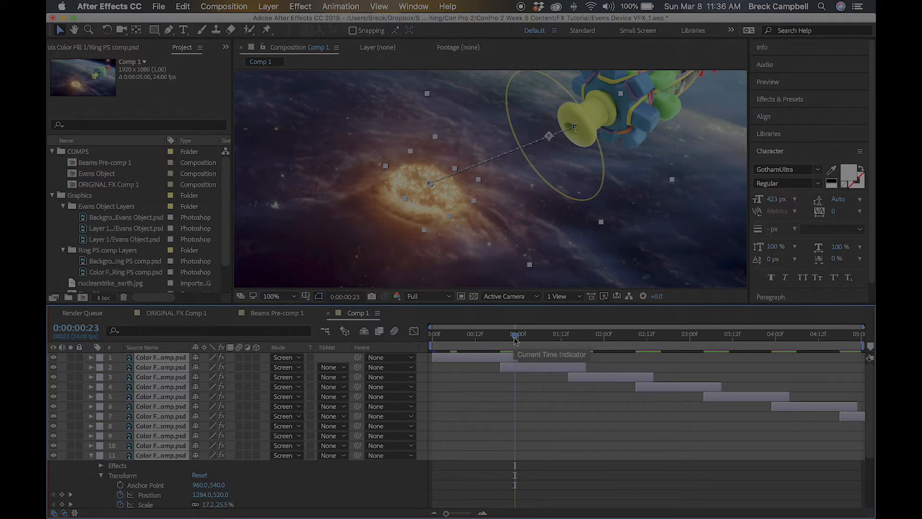
key("u")
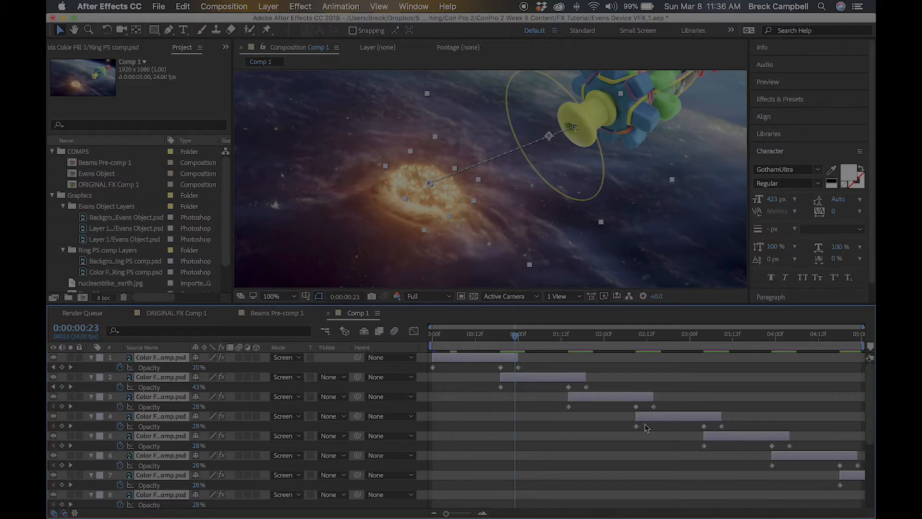
key("space")
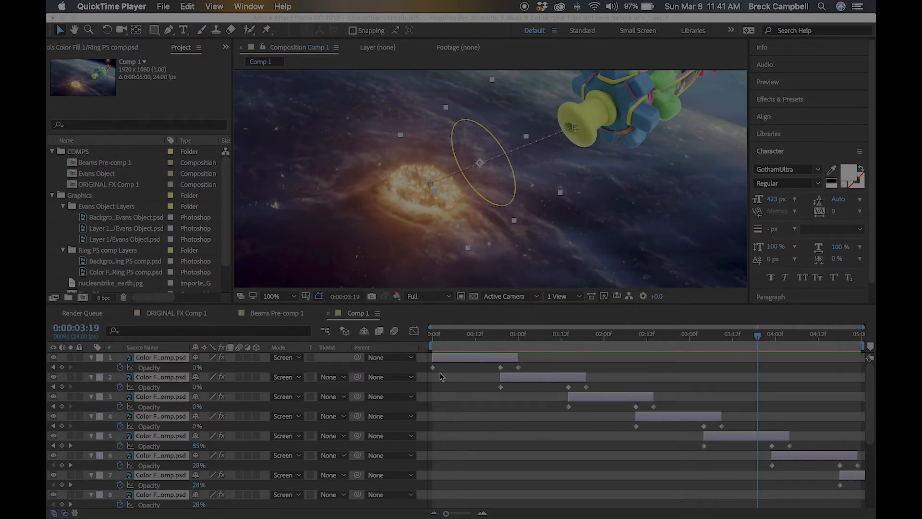
scroll(536, 414, "down", 1)
scroll(536, 414, "down", 4)
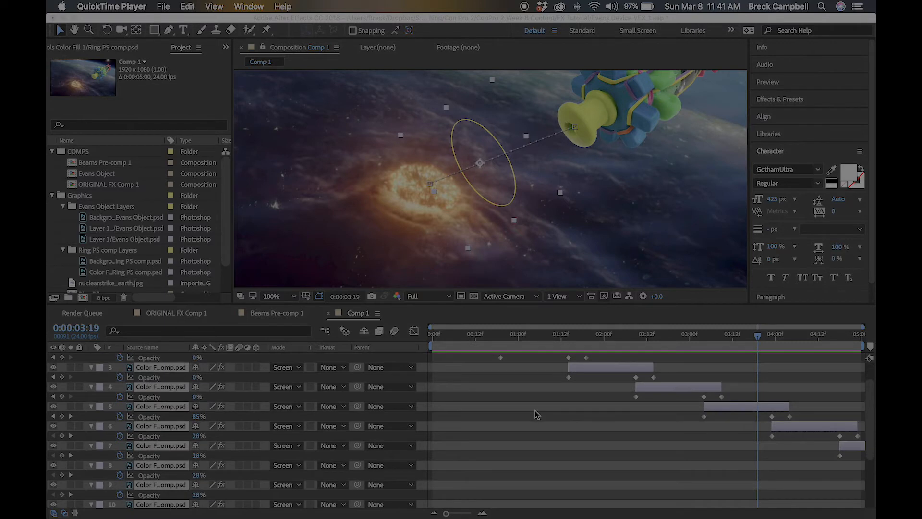
scroll(537, 414, "up", 1)
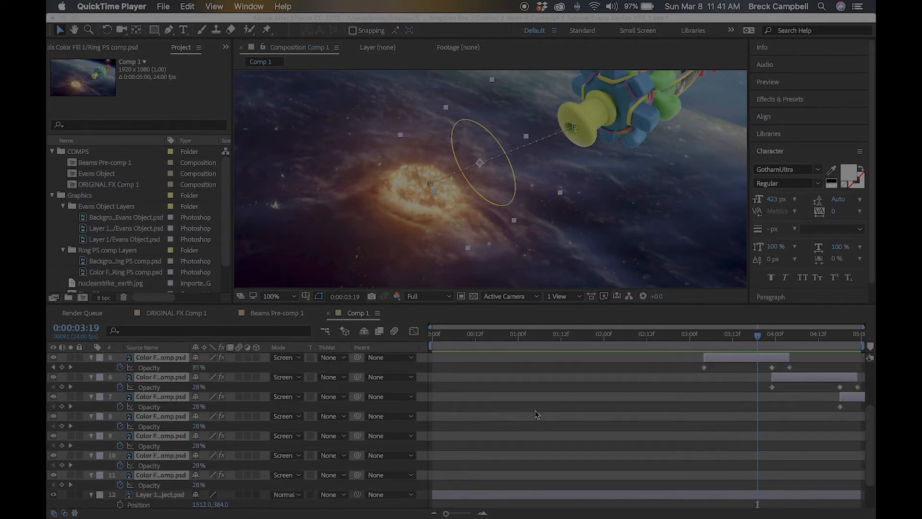
scroll(537, 414, "down", 1)
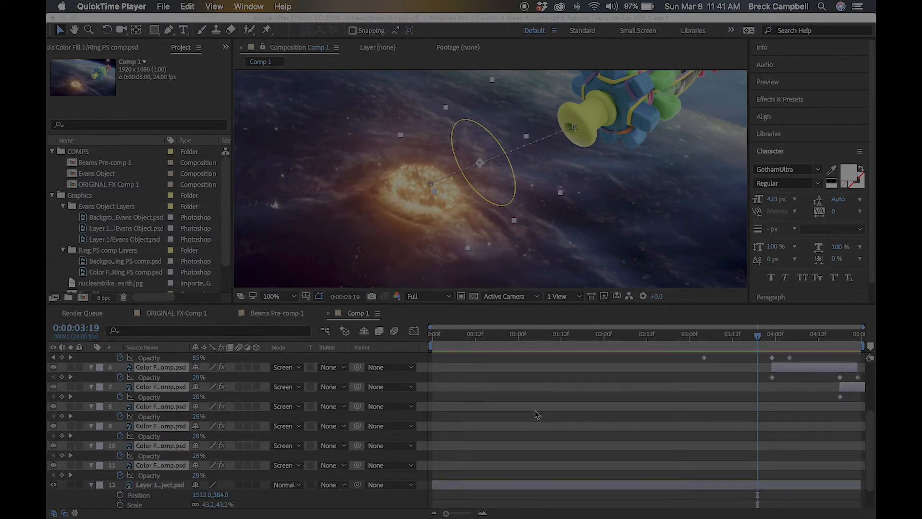
scroll(536, 414, "up", 3)
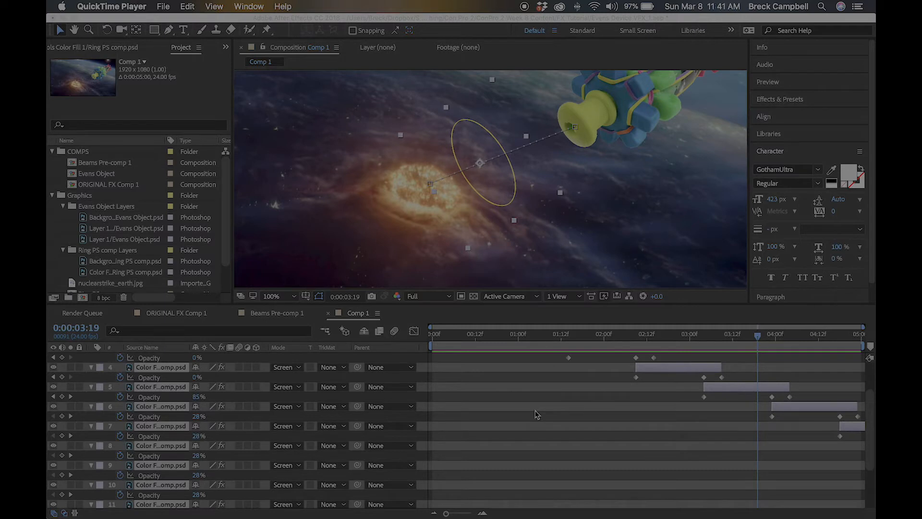
scroll(537, 414, "up", 3)
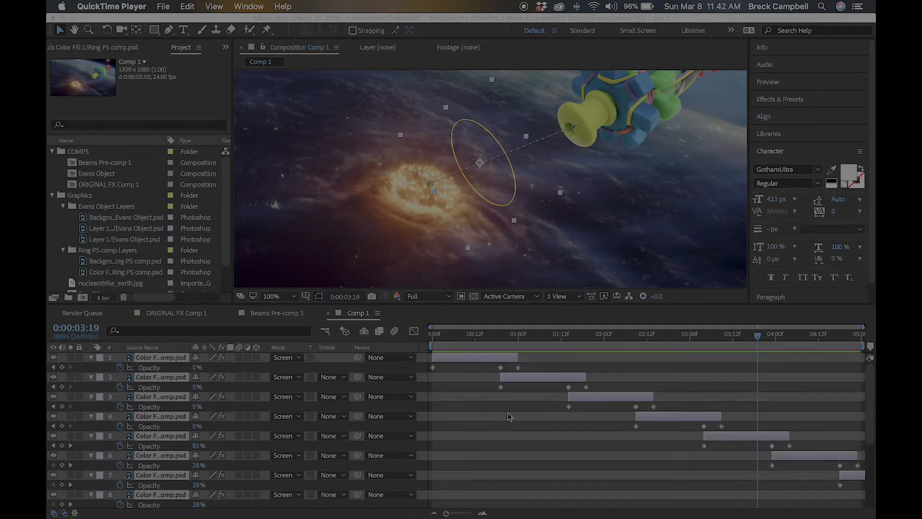
Pre-compose all eleven ring layers as "Pulsse FX Pre-comp 1", moving all attributes into the new composition and opening it
left_click(526, 438)
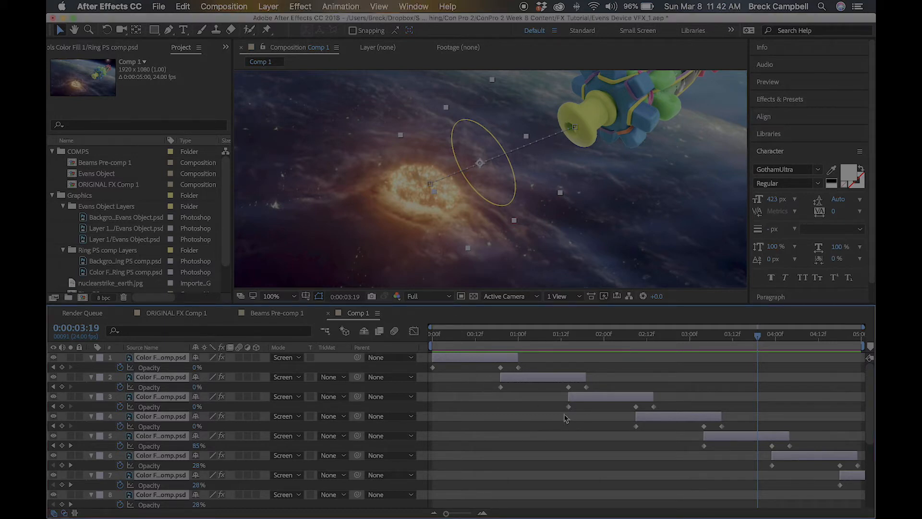
left_click(528, 421)
left_click(480, 358)
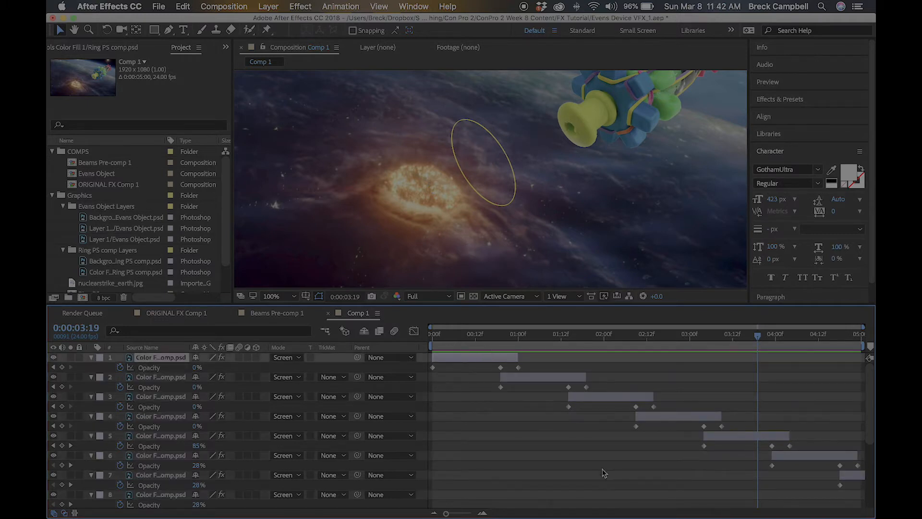
scroll(604, 471, "down", 5)
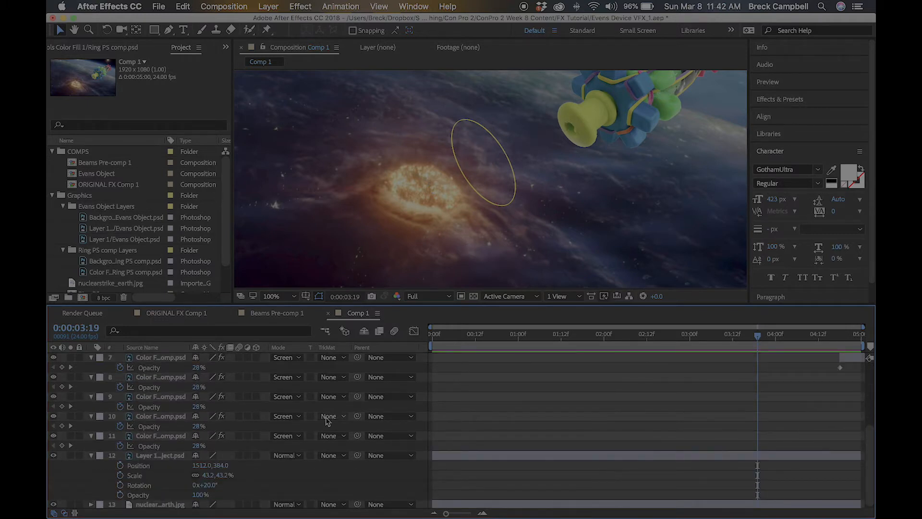
left_click(165, 437, "shift")
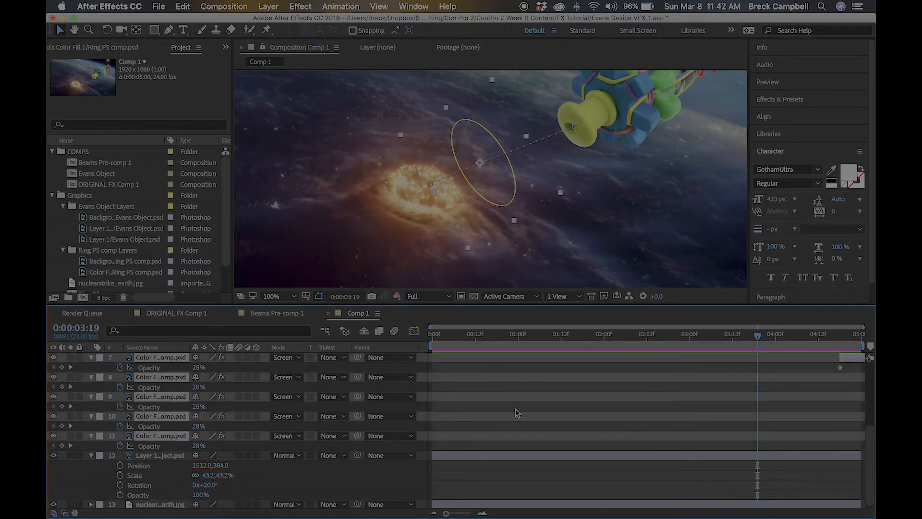
scroll(516, 413, "up", 5)
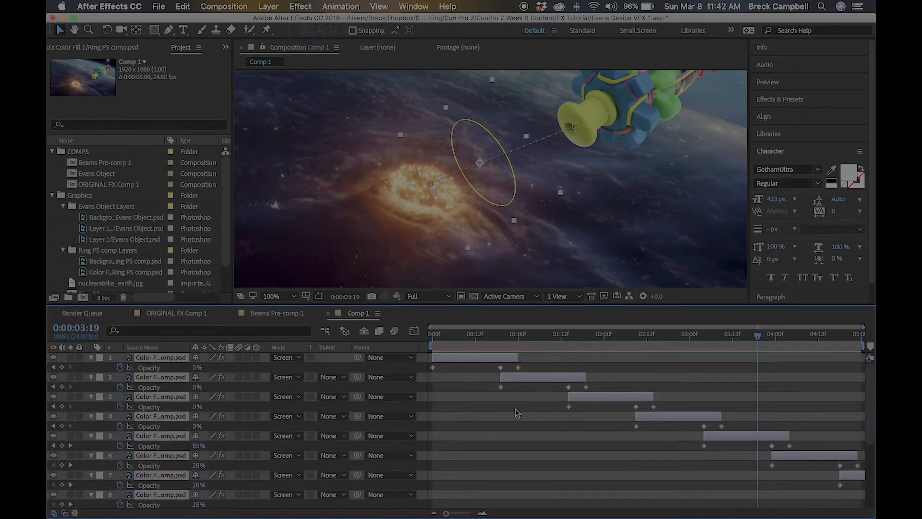
right_click(552, 379)
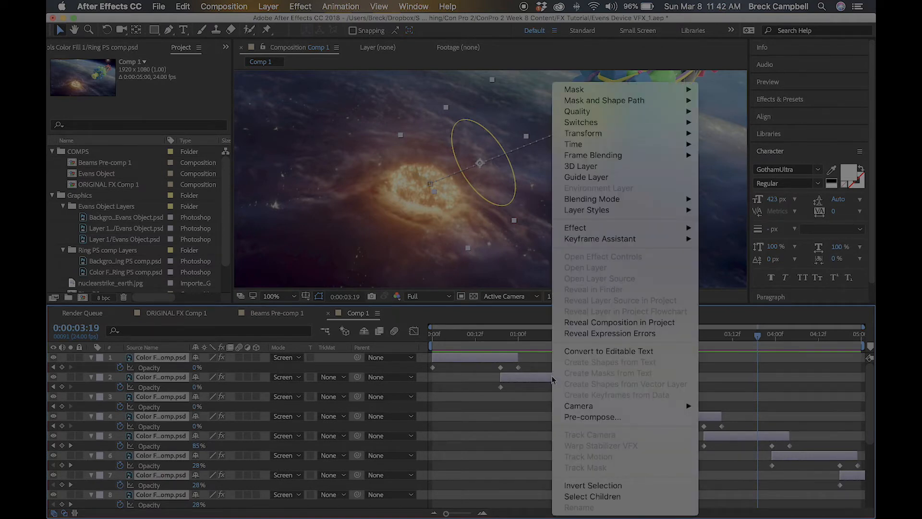
left_click(599, 417)
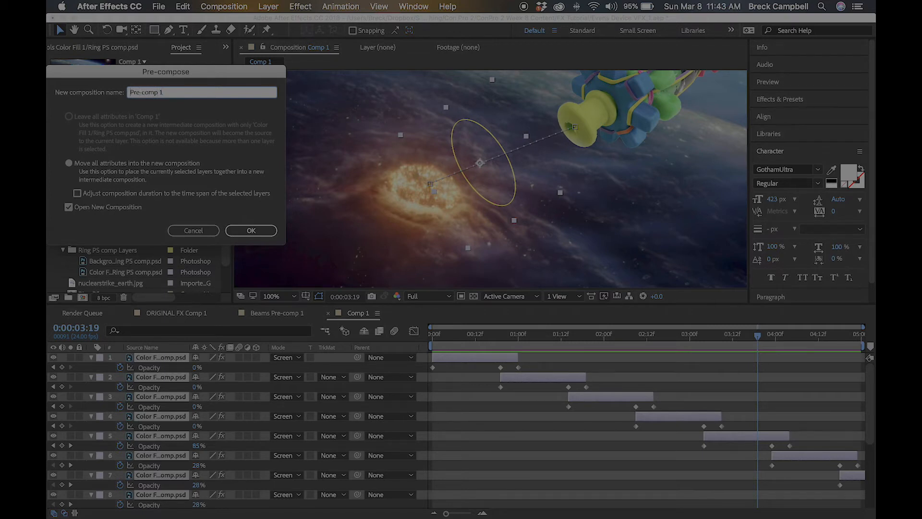
type("Pulsse FX")
left_click(69, 207)
left_click(251, 231)
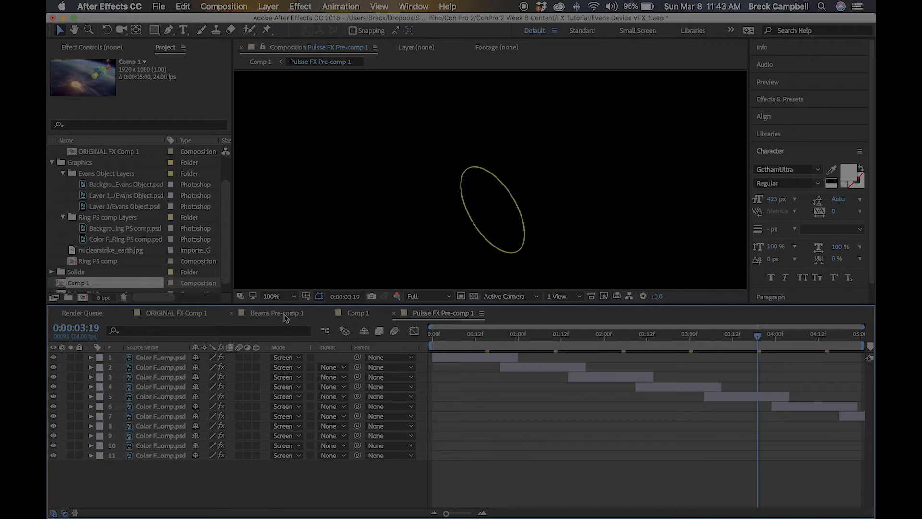
Compare Comp 1 with the Pulsse FX pre-comp, toggle the pre-comp layer's visibility and preview the rings in Comp 1
left_click(358, 313)
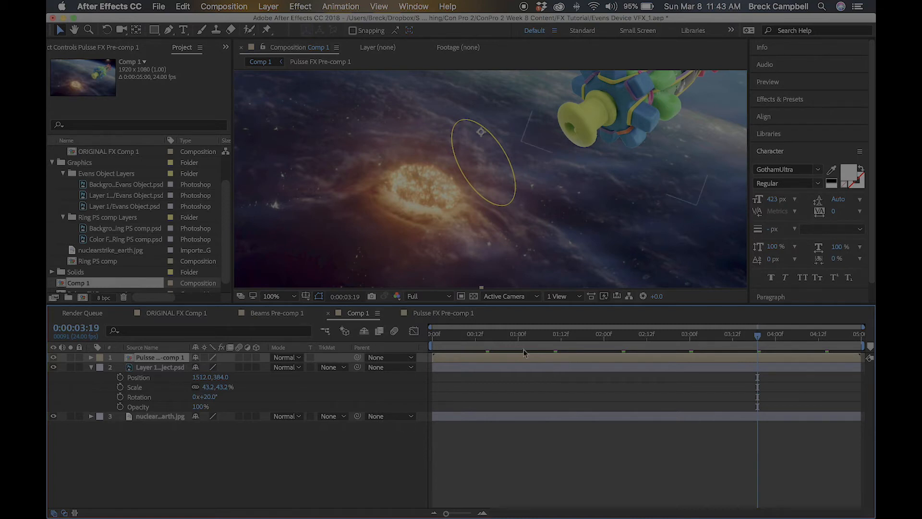
left_click(436, 312)
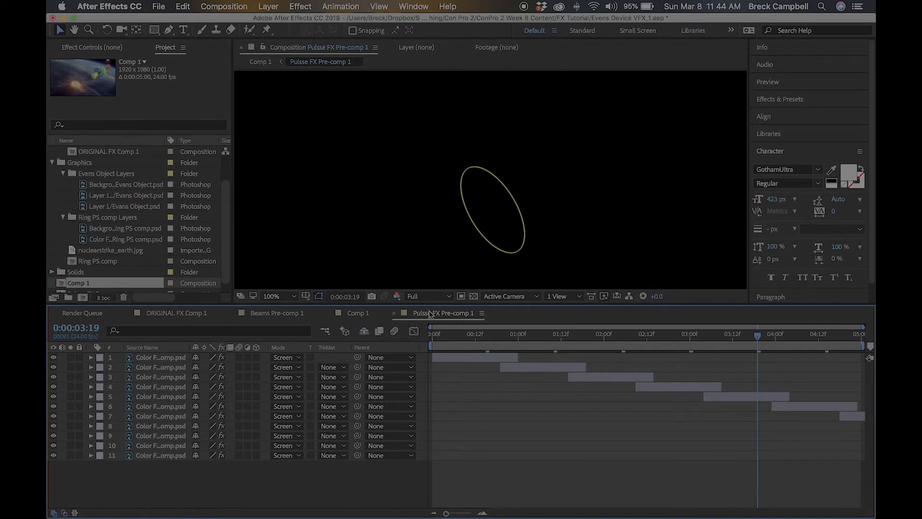
left_click(357, 315)
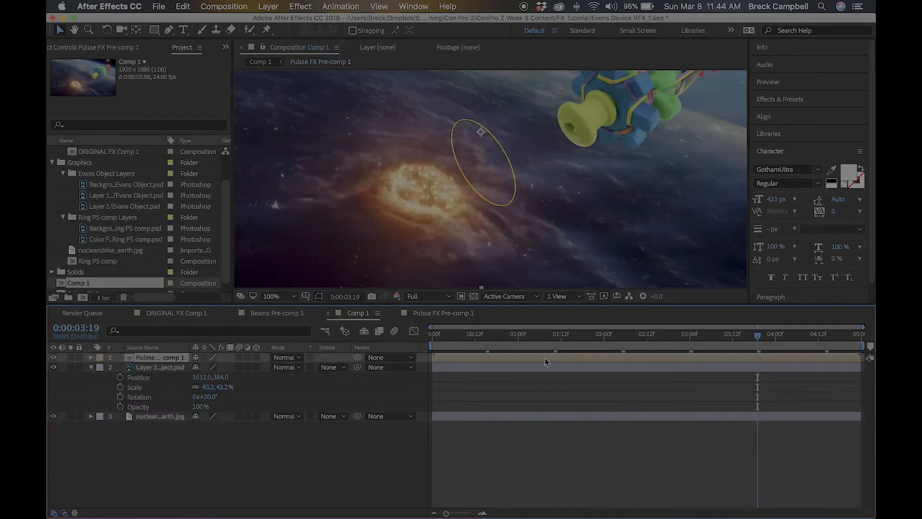
left_click(54, 357)
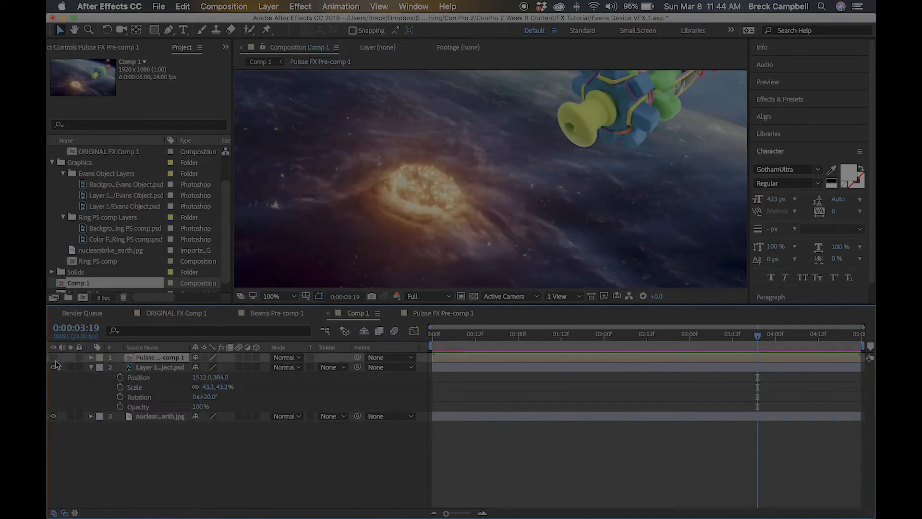
left_click(54, 360)
left_click(54, 359)
left_click(54, 359)
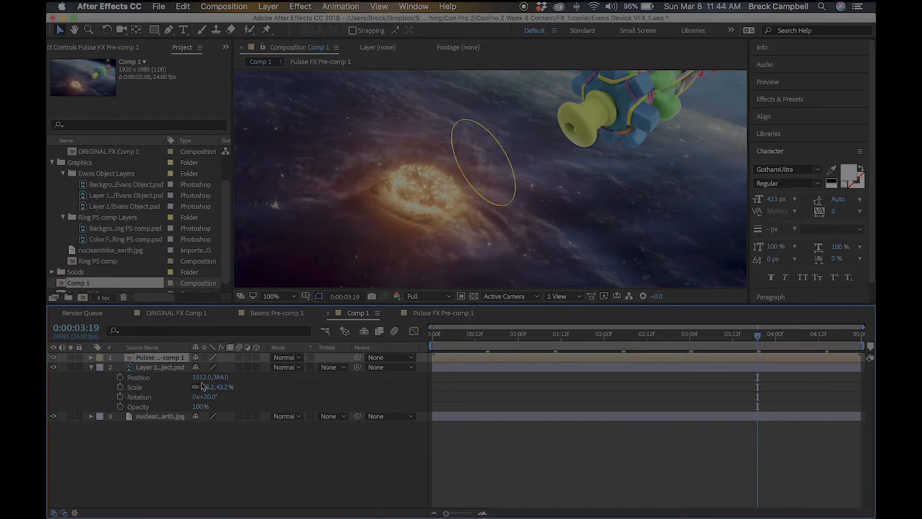
key("space")
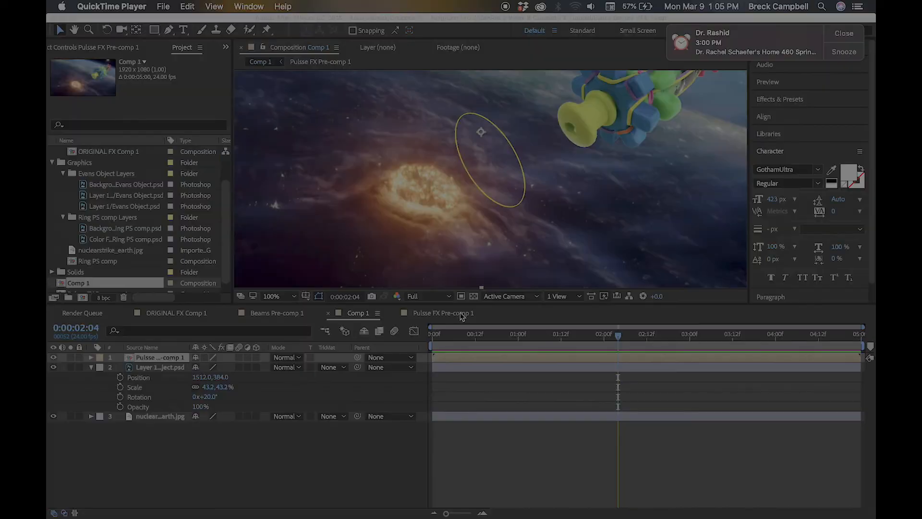
Open the Pulsse FX Pre-comp 1 composition to show its individual ring layers
left_click(461, 316)
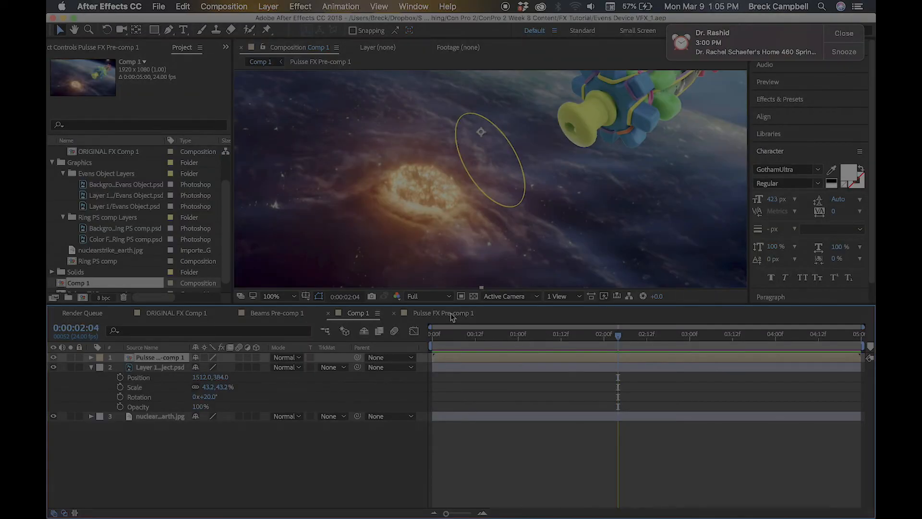
left_click(451, 313)
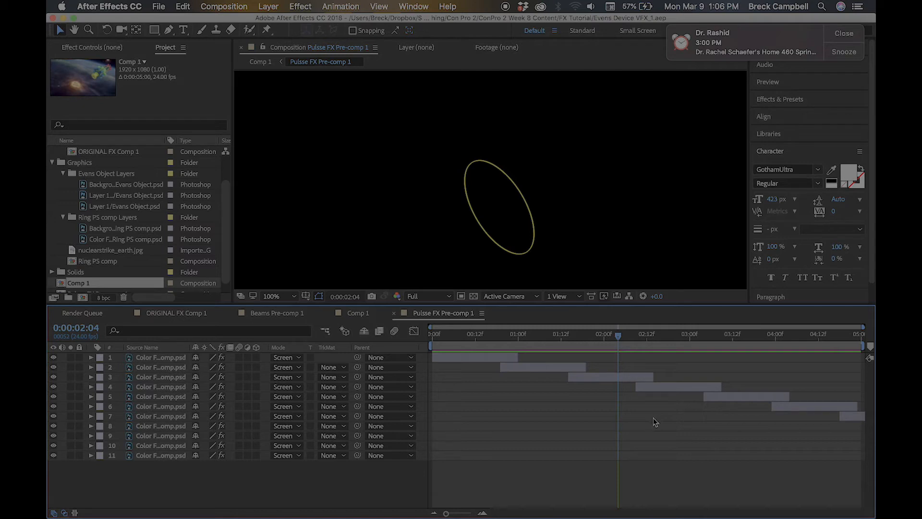
Extend the duration of the Pulsse FX Pre-comp 1 composition to 0:00:10:00
key("super+k")
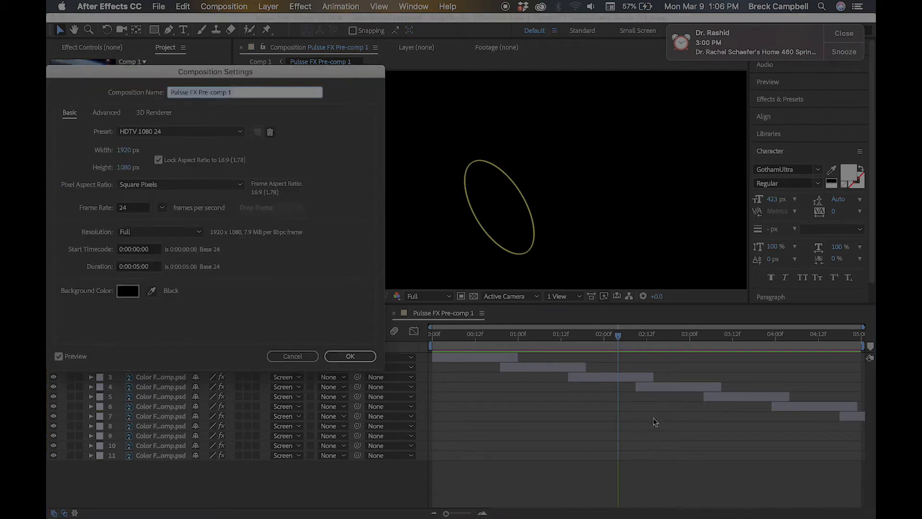
left_click_drag(339, 73, 546, 124)
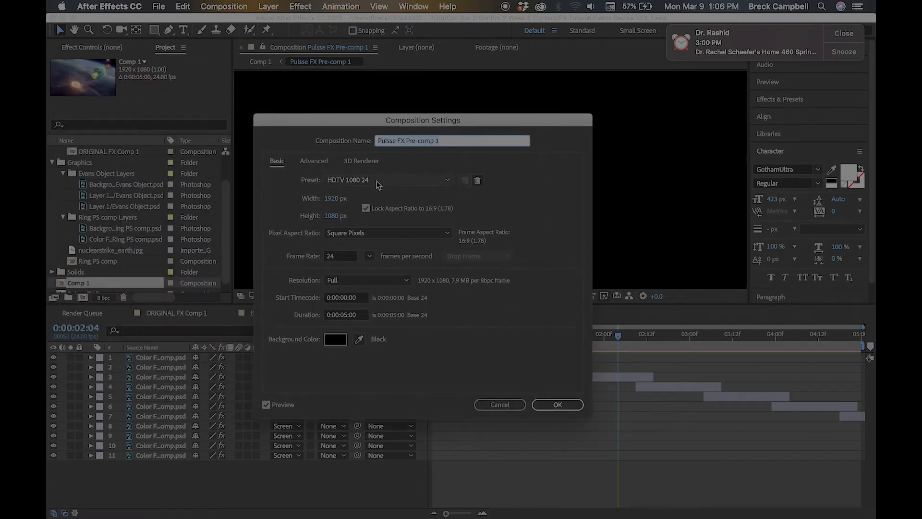
left_click(344, 315)
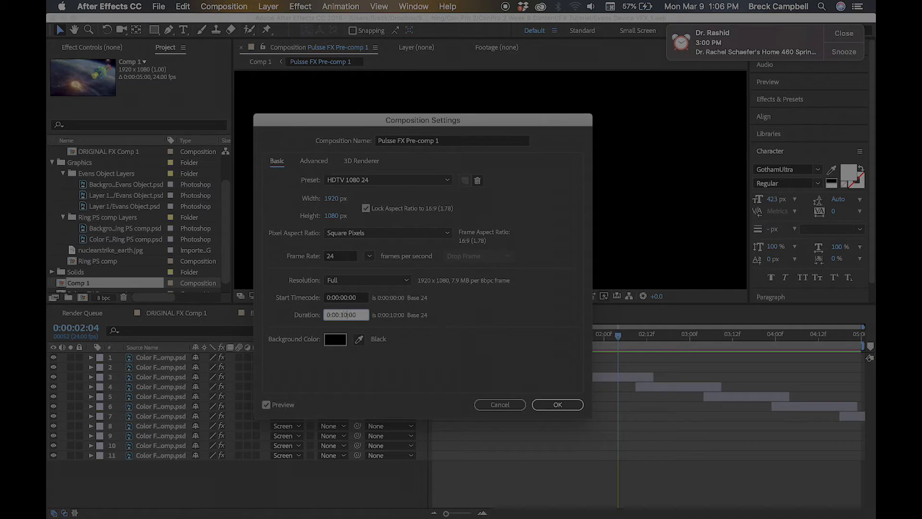
left_click(555, 406)
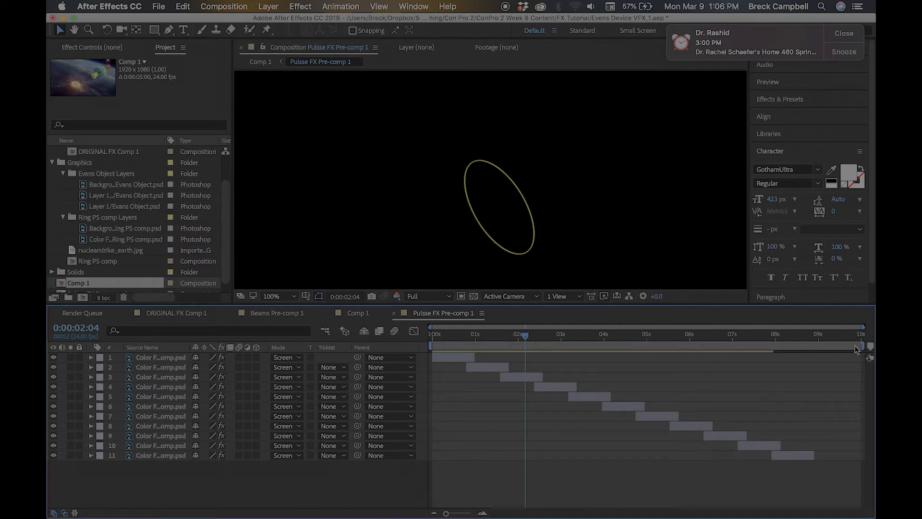
Duplicate all eleven ring layers and shift the copies about 8 frames later in the timeline
left_click(456, 360)
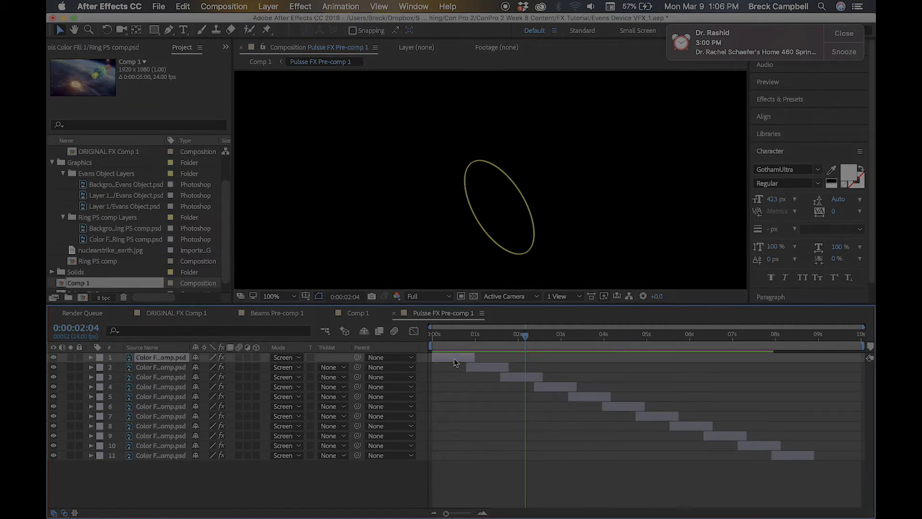
left_click(799, 459, "shift")
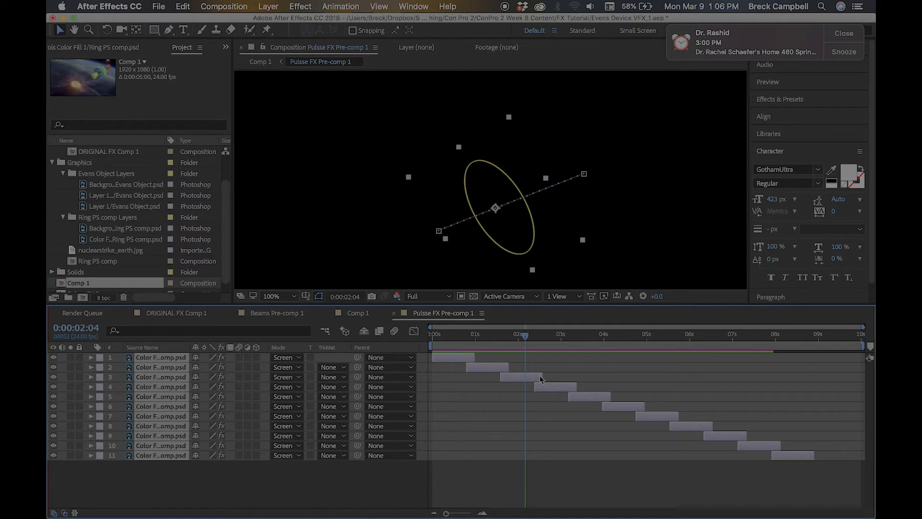
key("super+d")
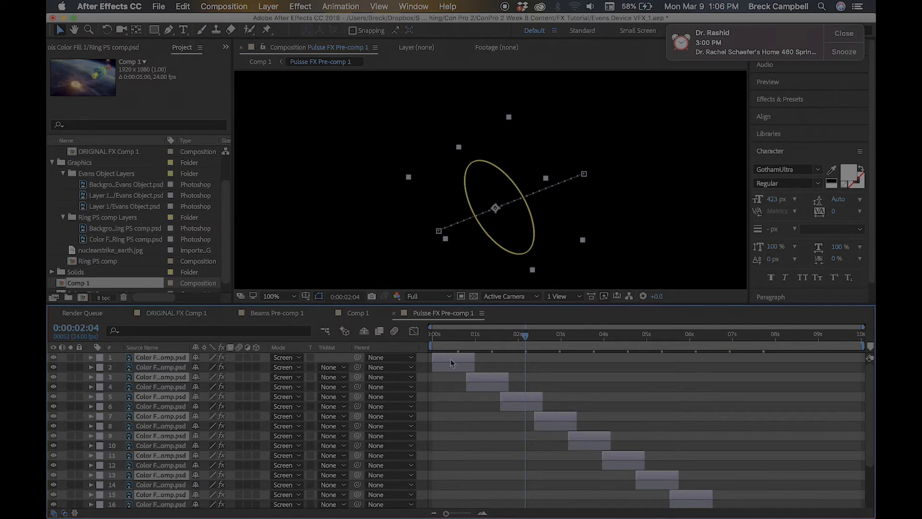
mouse_move(470, 338)
left_mouse_down()
mouse_move(439, 338)
mouse_move(453, 360)
mouse_move(463, 360)
mouse_move(460, 338)
left_mouse_up()
left_click(447, 337)
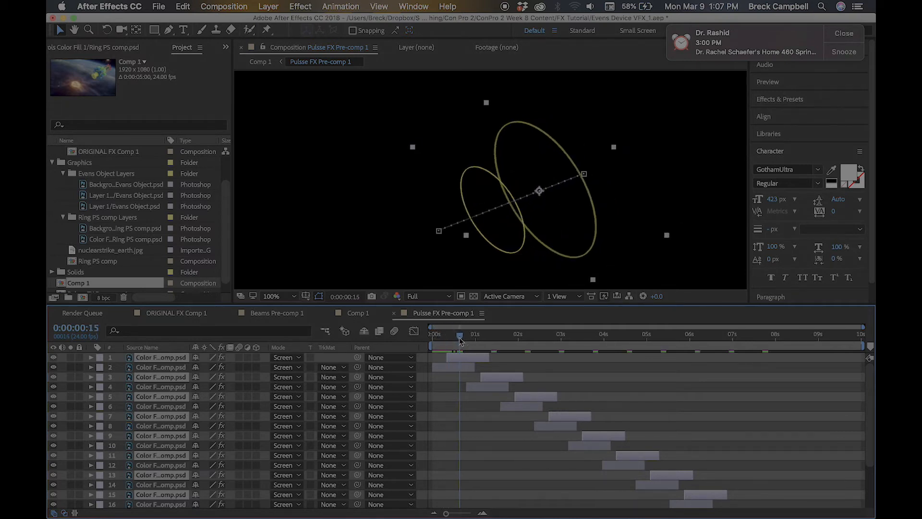
Set the duplicated rings to start at frame 7, add another copy of them starting at frame 14, and preview the pulse
key("equal")
key("equal")
key("equal")
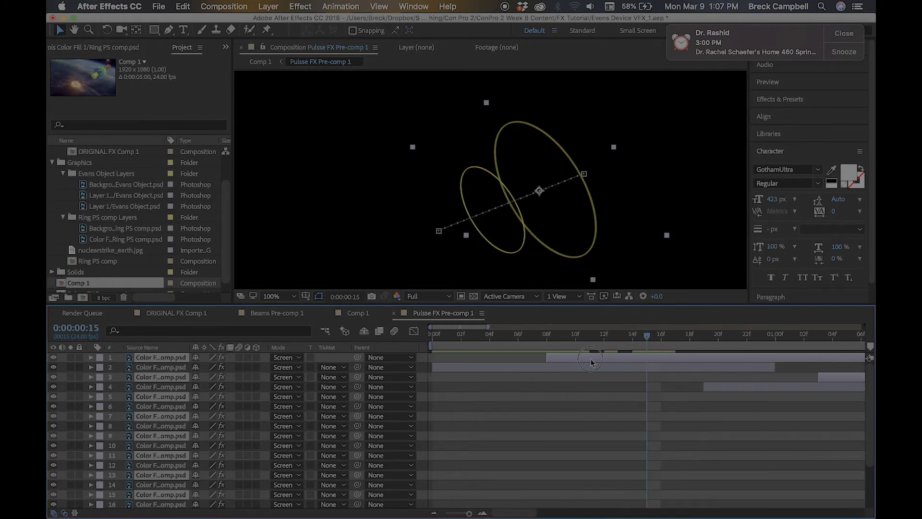
left_click_drag(591, 362, 682, 357)
key("super+d")
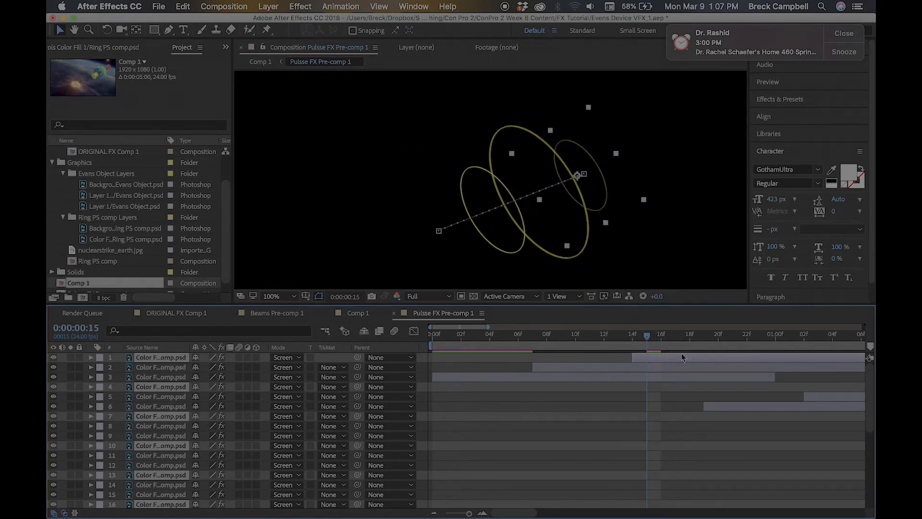
key("minus")
key("minus")
key("minus")
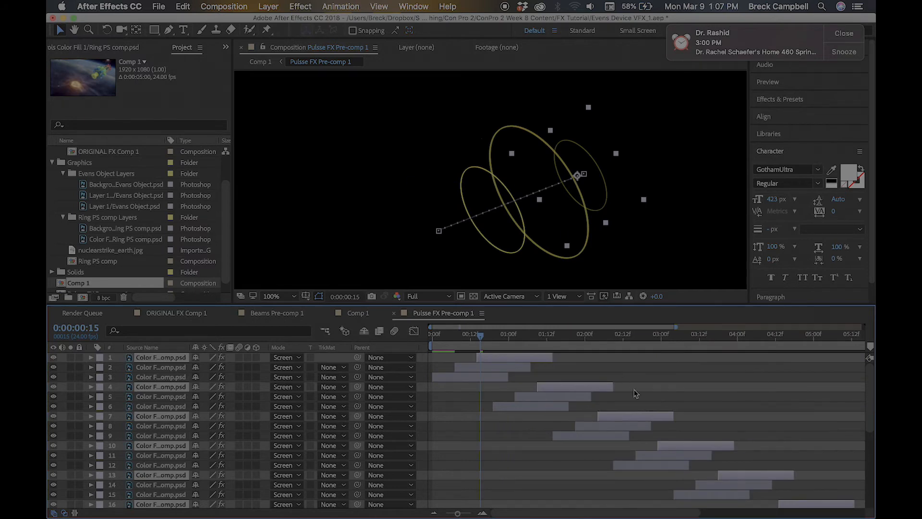
key("space")
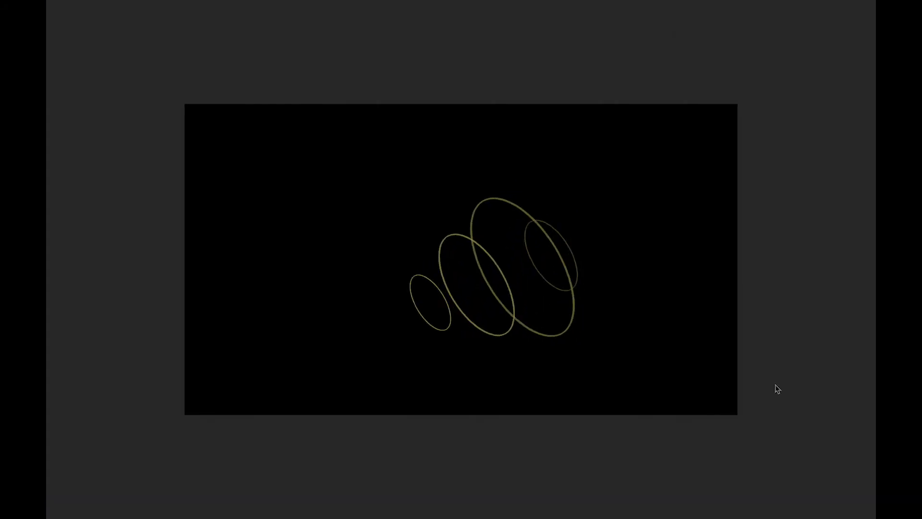
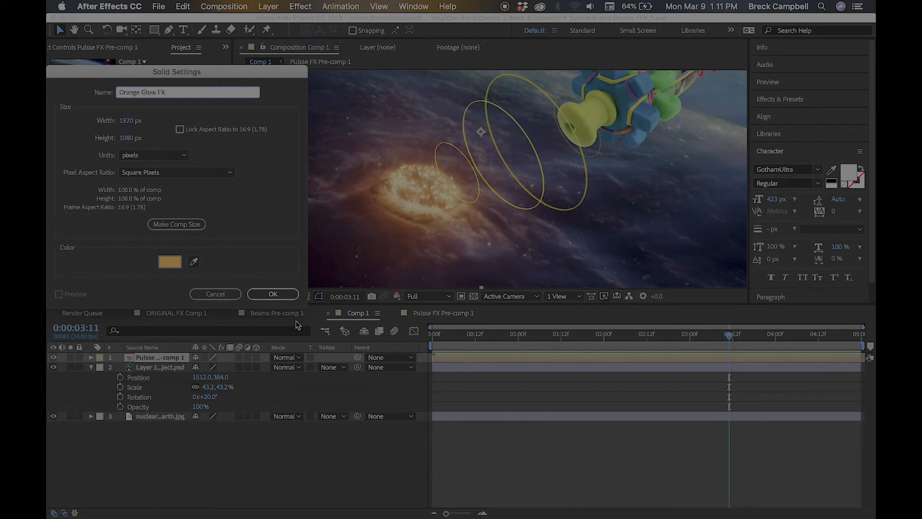
Create a 1920 x 1080 px orange solid named "Orange Glow FX" in Comp 1 and view the whole frame
left_click(273, 294)
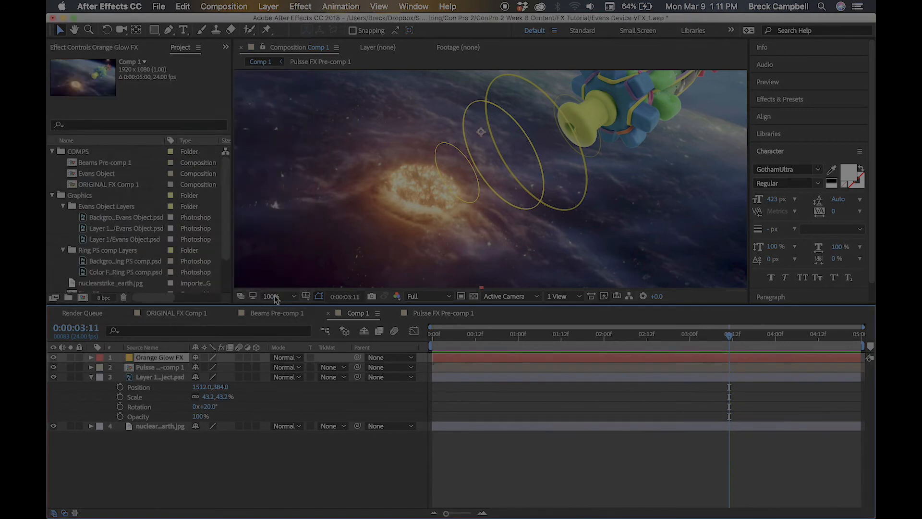
key("comma")
key("comma")
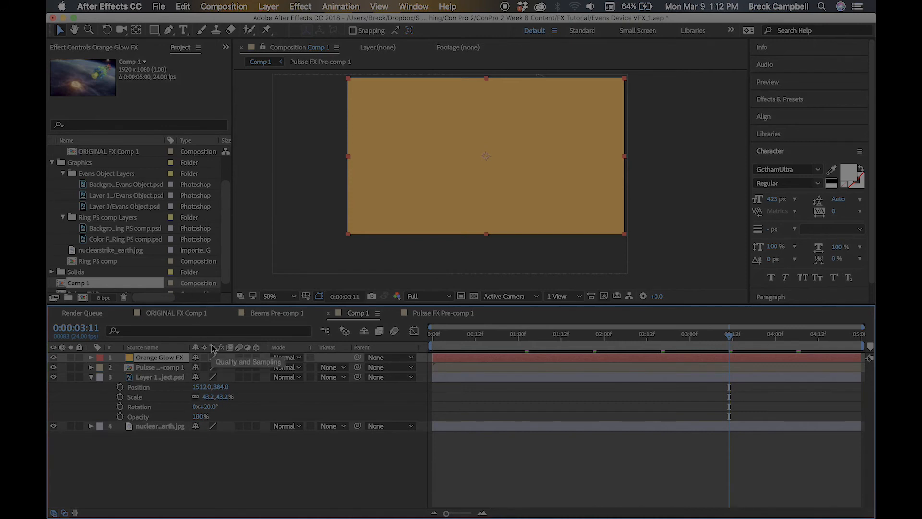
Move the Orange Glow FX layer below the device layer and directly above the nuclear strike earth background
key("super+bracketleft")
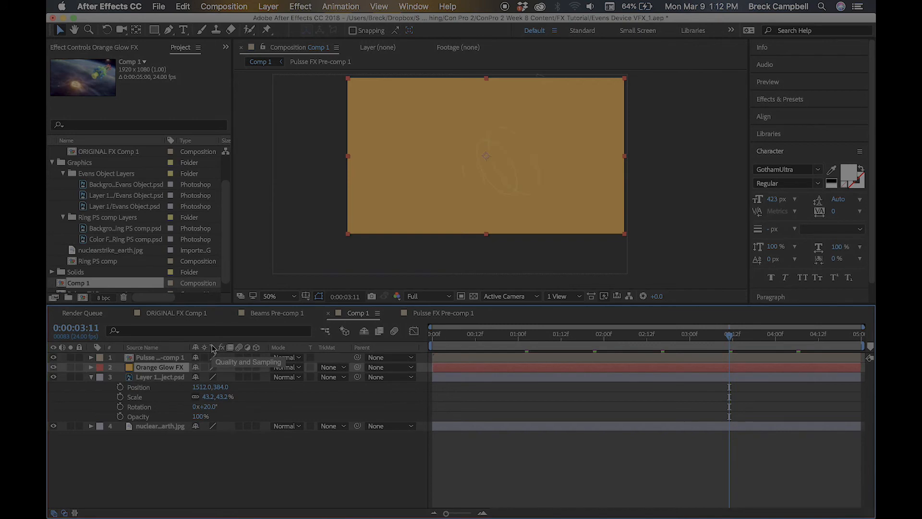
key("super+bracketleft")
key("super+bracketleft")
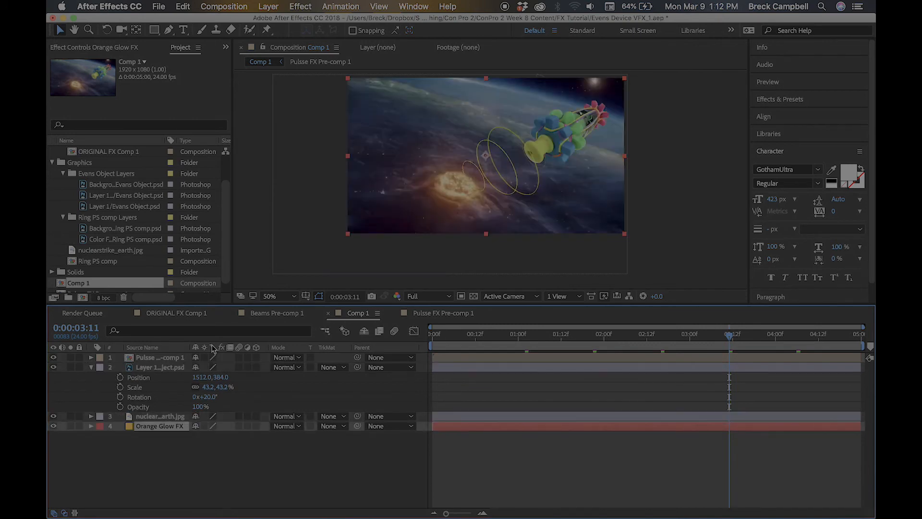
key("super+bracketright")
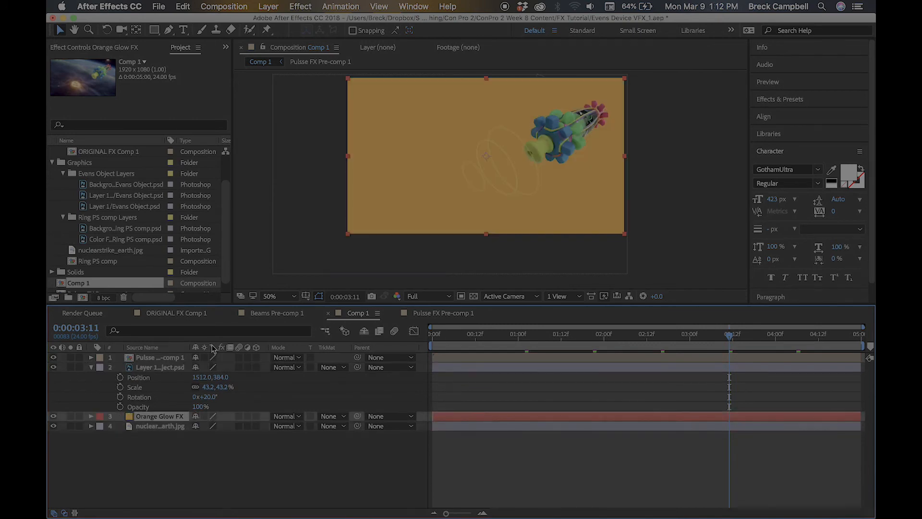
key("super+bracketright")
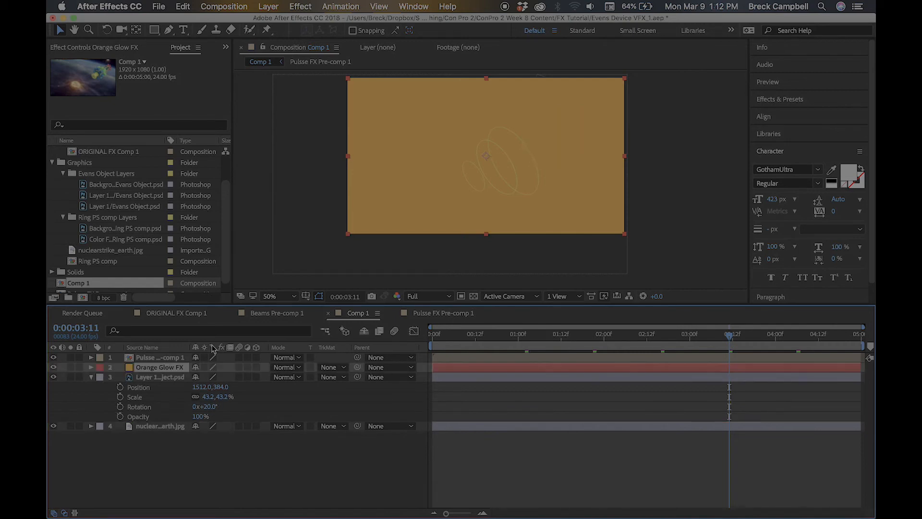
key("super+bracketleft")
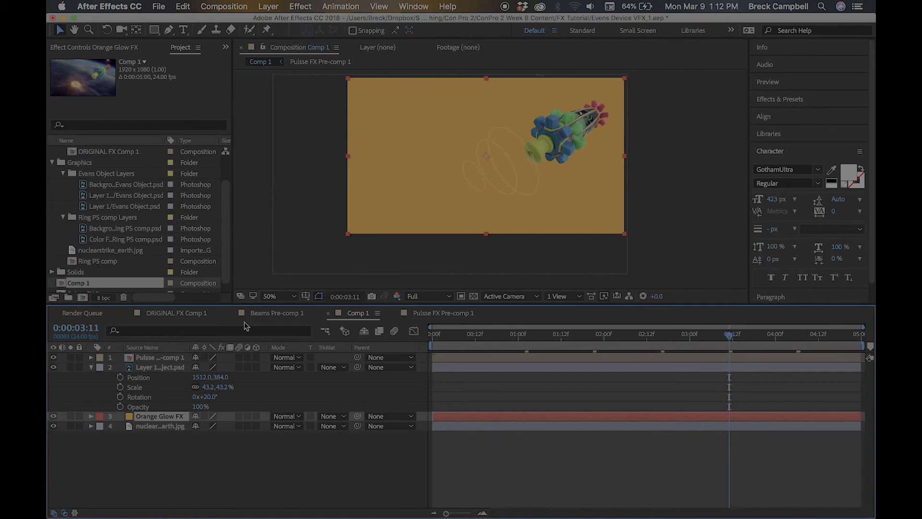
Add a new mask to the Orange Glow FX layer and reveal the mask's properties
left_click(276, 10)
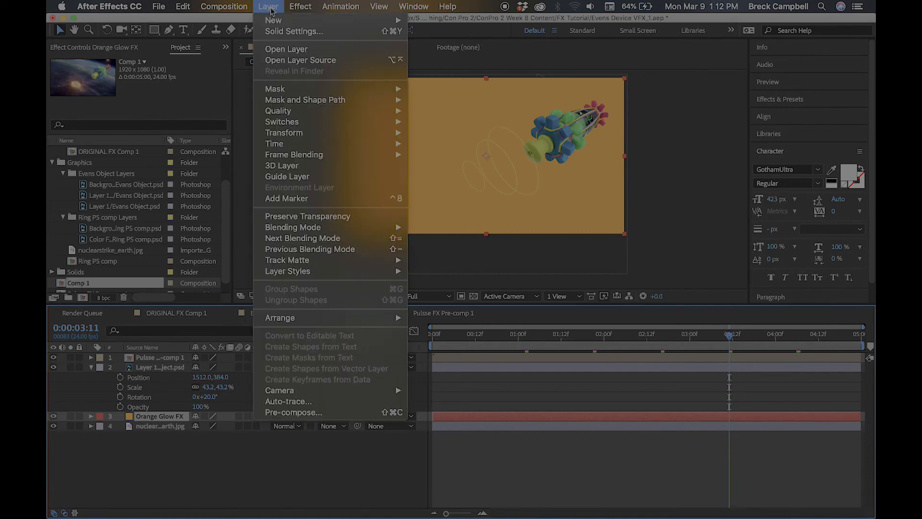
mouse_move(243, 10)
mouse_move(275, 9)
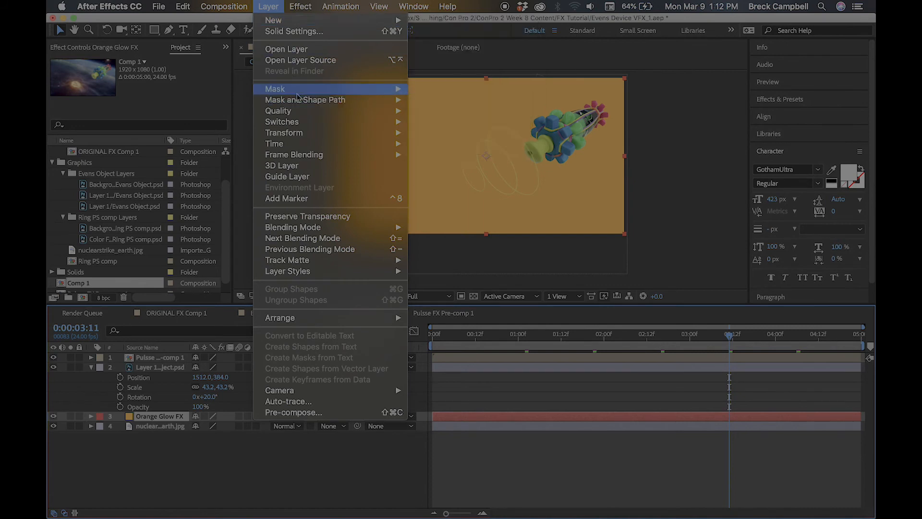
mouse_move(299, 92)
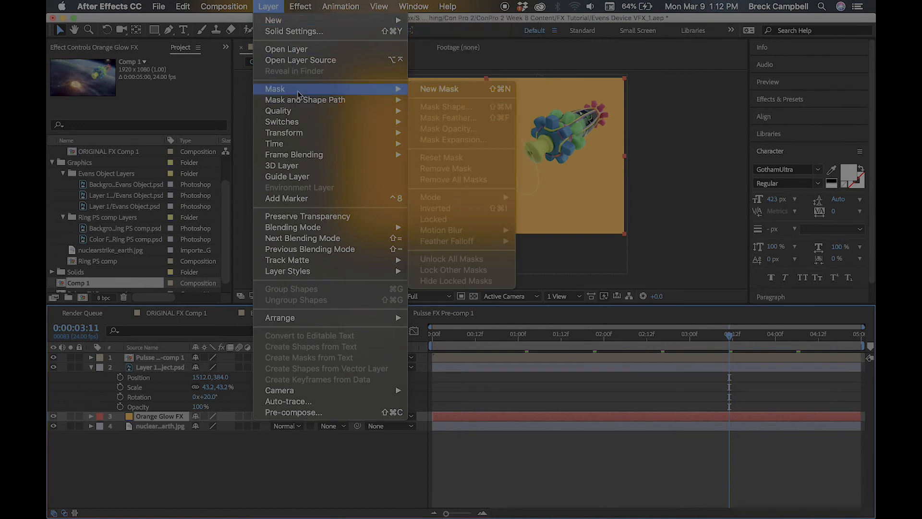
left_click(441, 89)
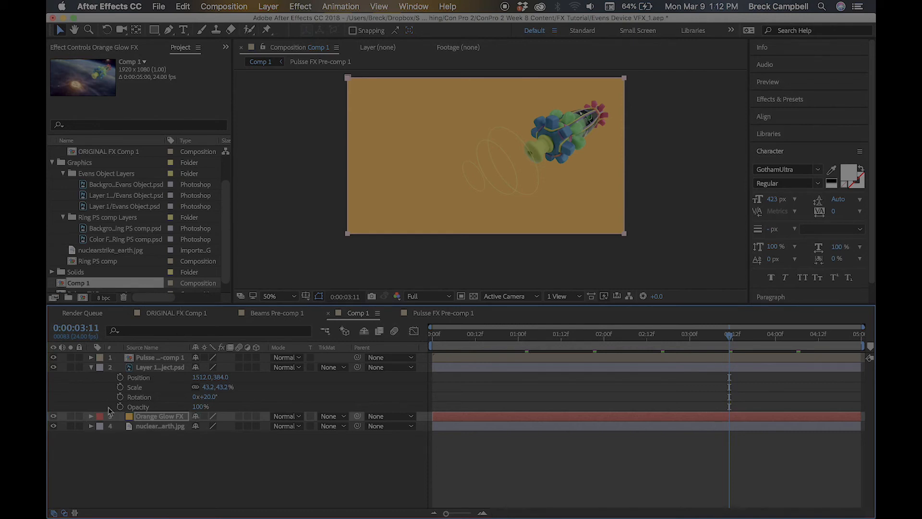
left_click(89, 417)
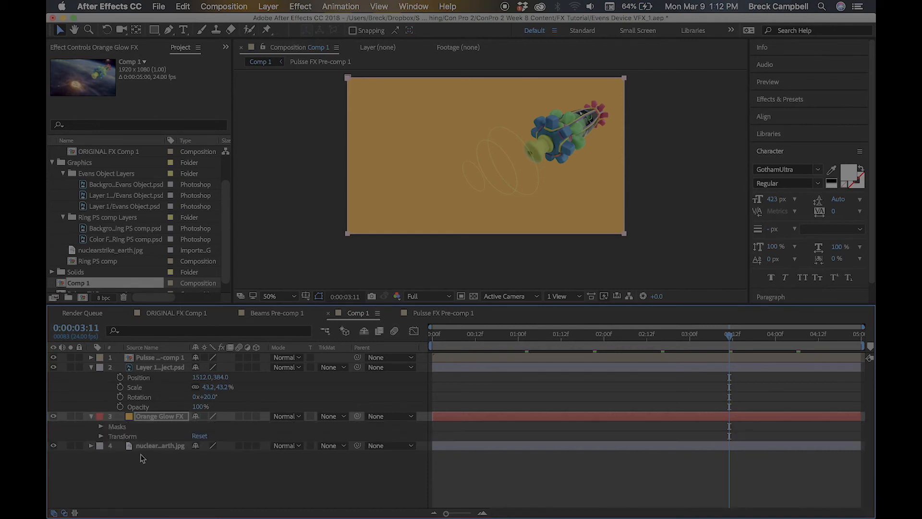
left_click(101, 426)
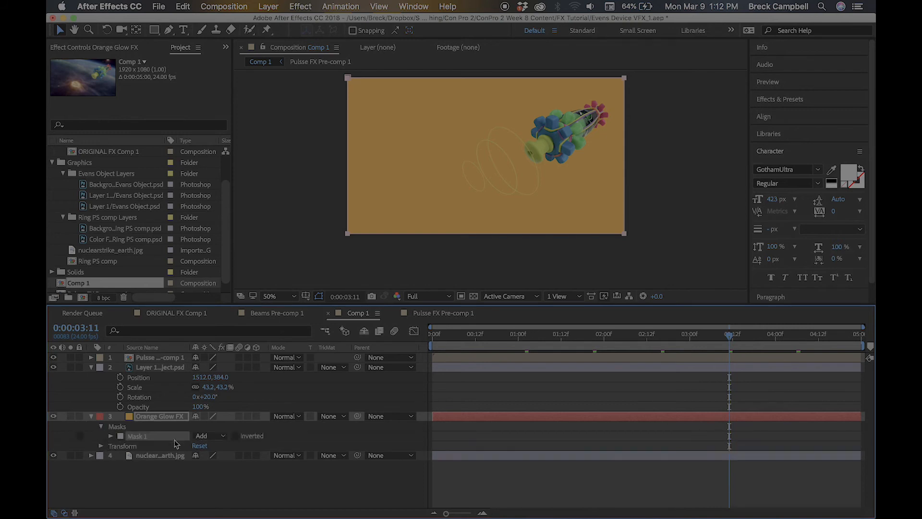
left_click(110, 436)
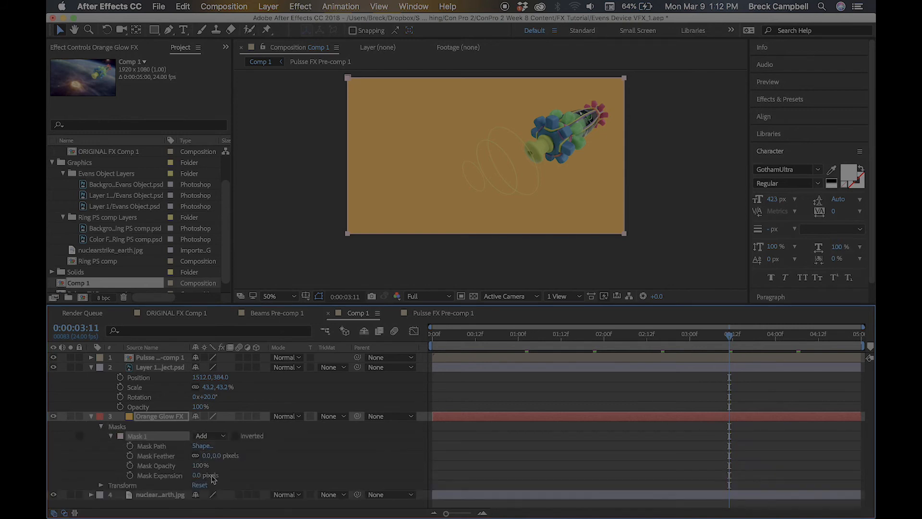
Change the Orange Glow FX mask shape to an ellipse and feather its edge to 365 pixels
left_click(206, 447)
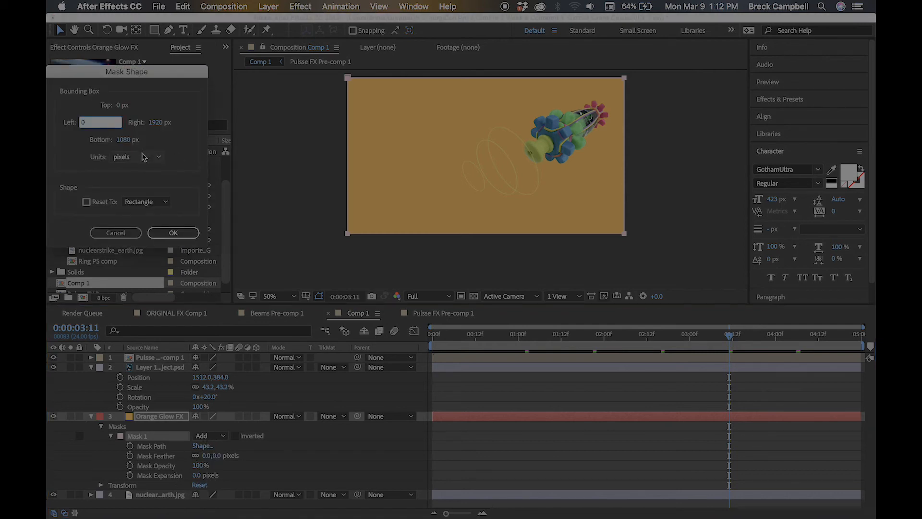
left_click(161, 203)
left_click(145, 222)
left_click(173, 232)
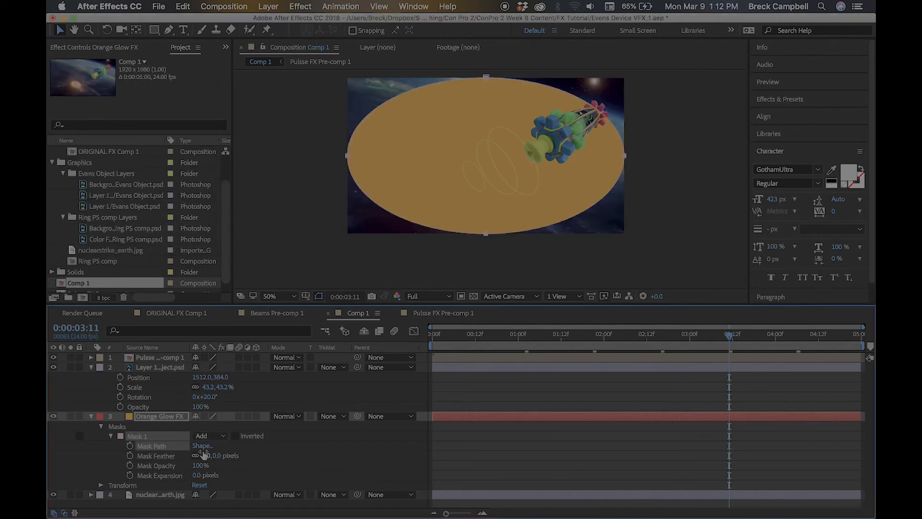
left_click_drag(208, 455, 321, 460)
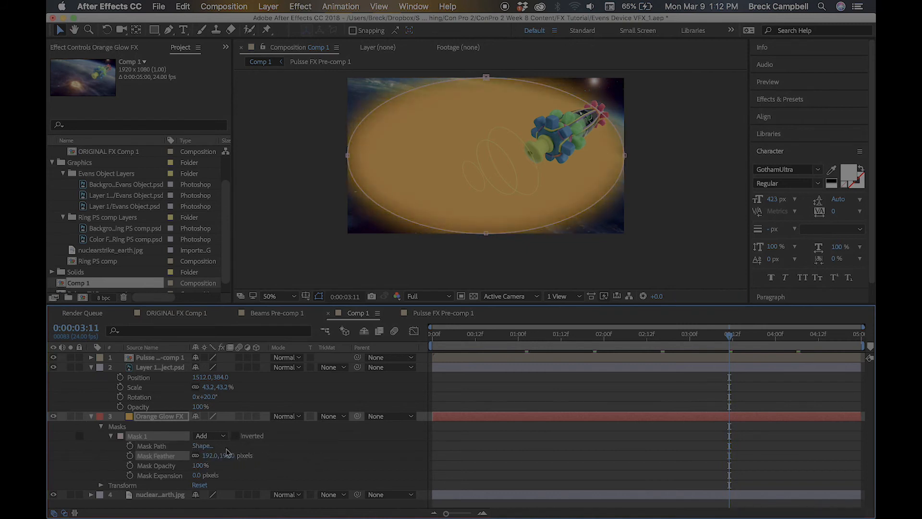
left_click_drag(214, 455, 308, 453)
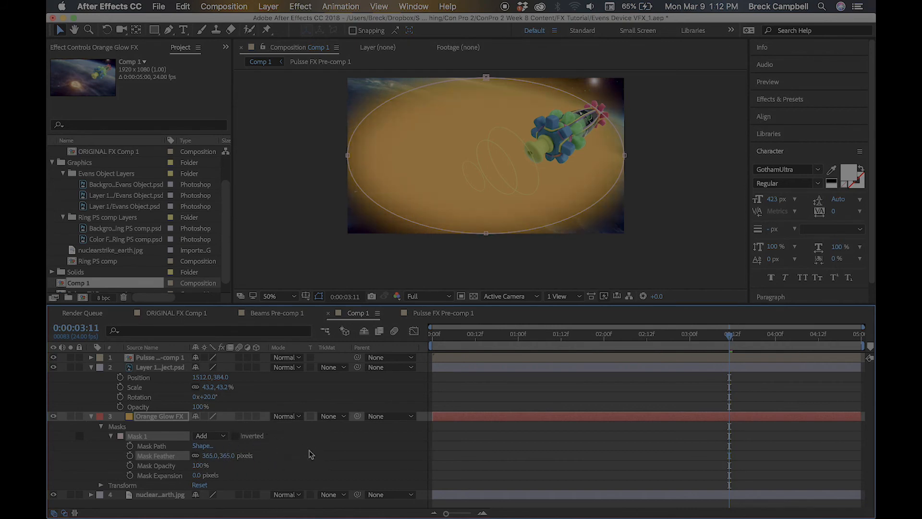
Shrink the elliptical mask about its centre to a small upright oval over the rings between the explosion and the device
left_click(125, 427)
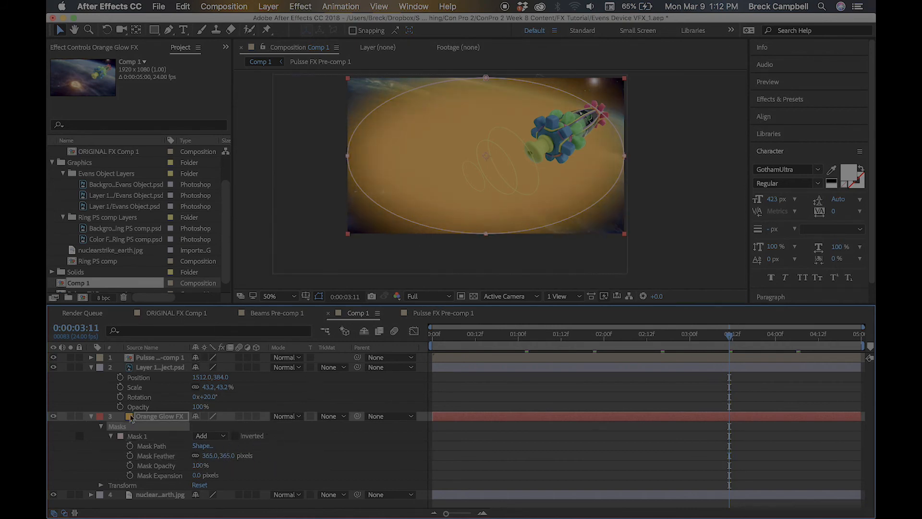
double_click(348, 155)
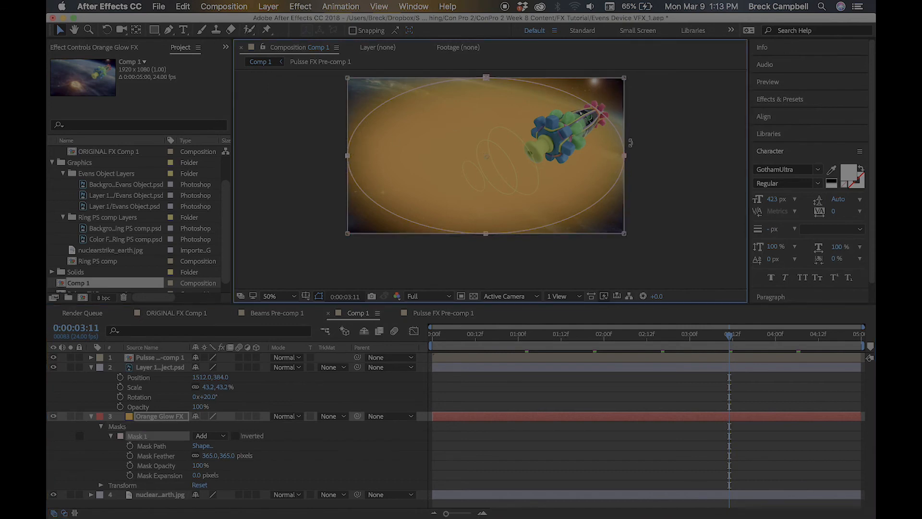
left_click_drag(623, 155, 548, 156)
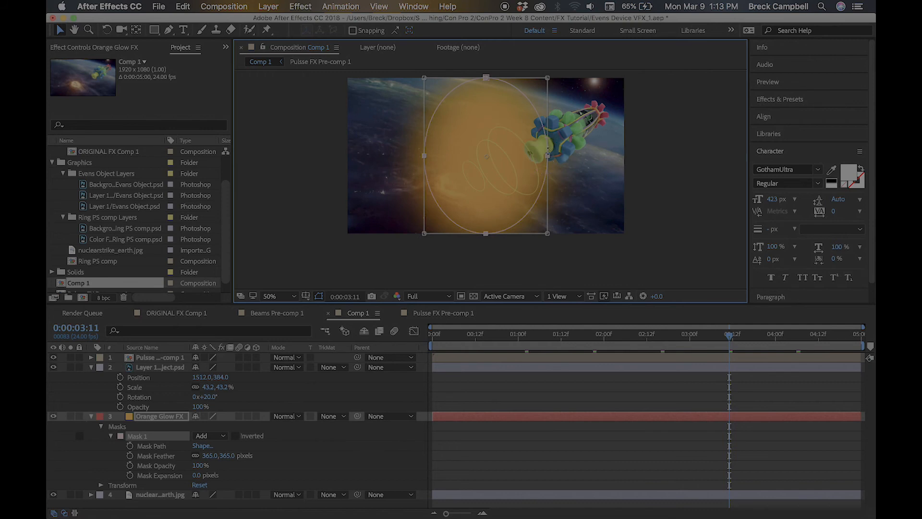
left_click_drag(547, 77, 518, 115)
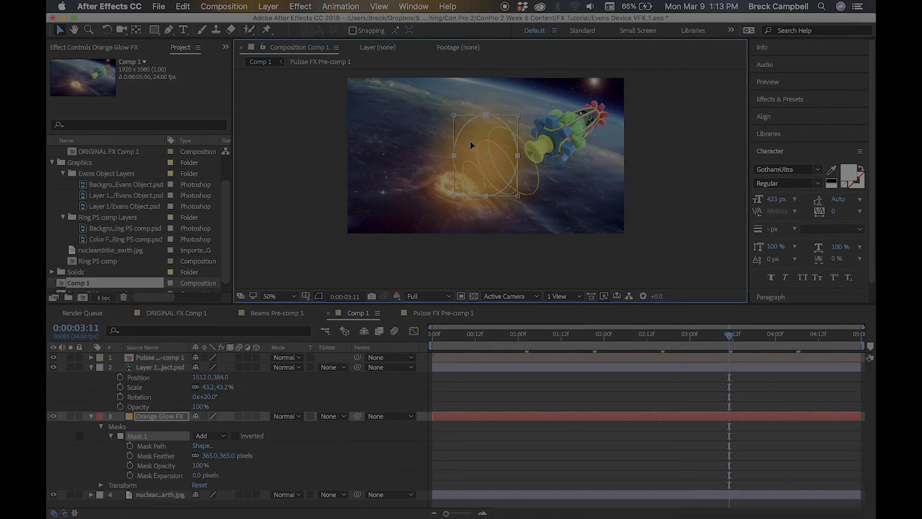
Set the Orange Glow FX mask feather to 211 pixels and rotate the layer to -31°
key("Return")
left_click_drag(212, 455, 180, 454)
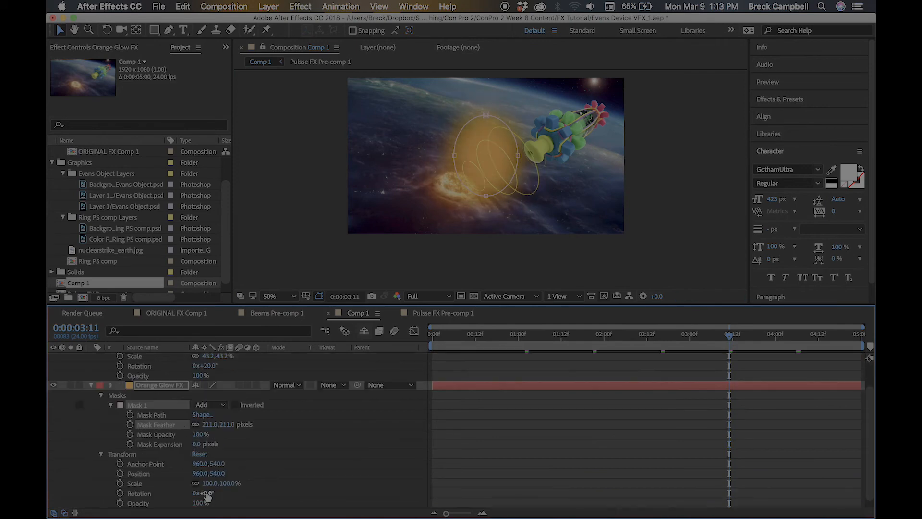
left_click_drag(206, 493, 187, 491)
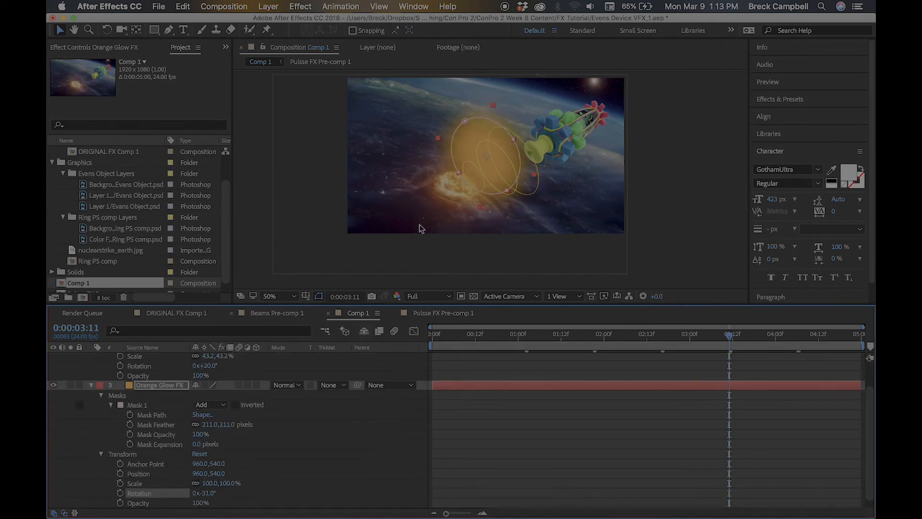
Move the oval mask of the Orange Glow FX layer toward the yellow nozzle of the device
double_click(509, 142)
left_click_drag(504, 146, 535, 161)
key("Return")
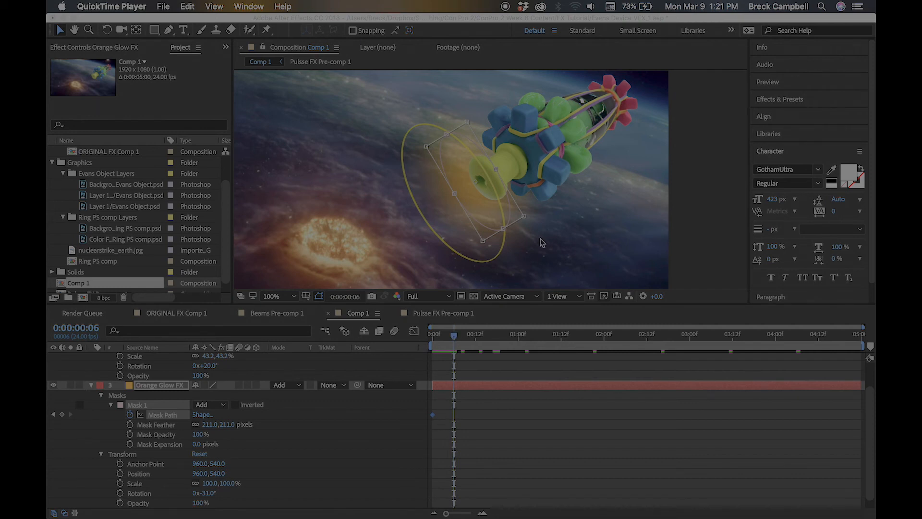
Enlarge the Orange Glow FX mask at 0:00:00:06 so the glow spreads wider around the device's nozzle
left_click(523, 218)
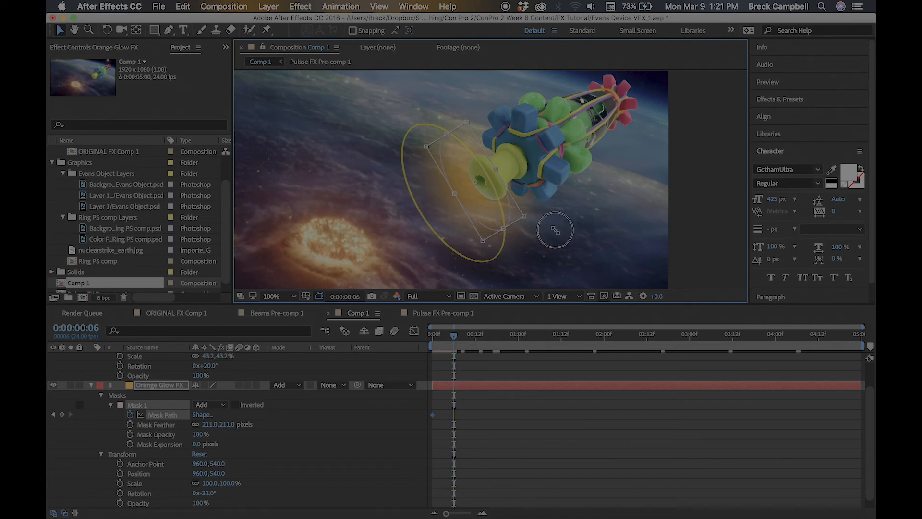
left_click_drag(524, 217, 552, 226)
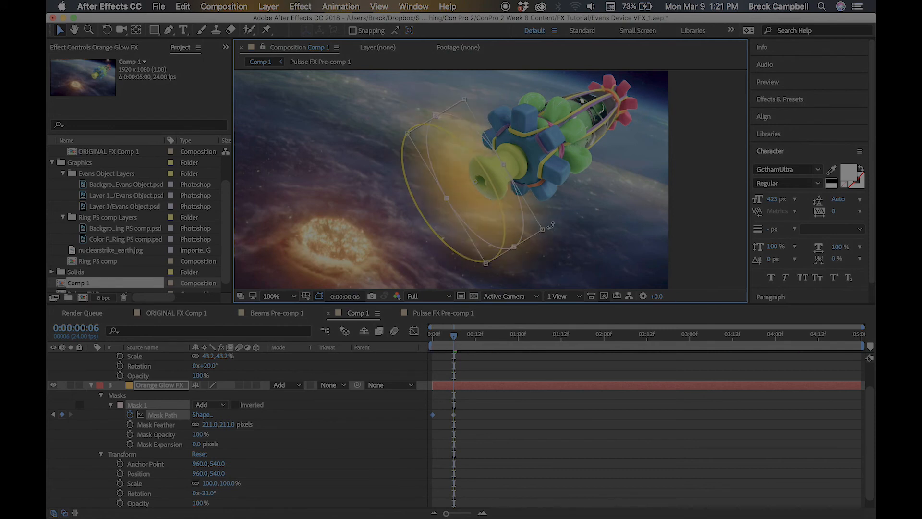
key("Return")
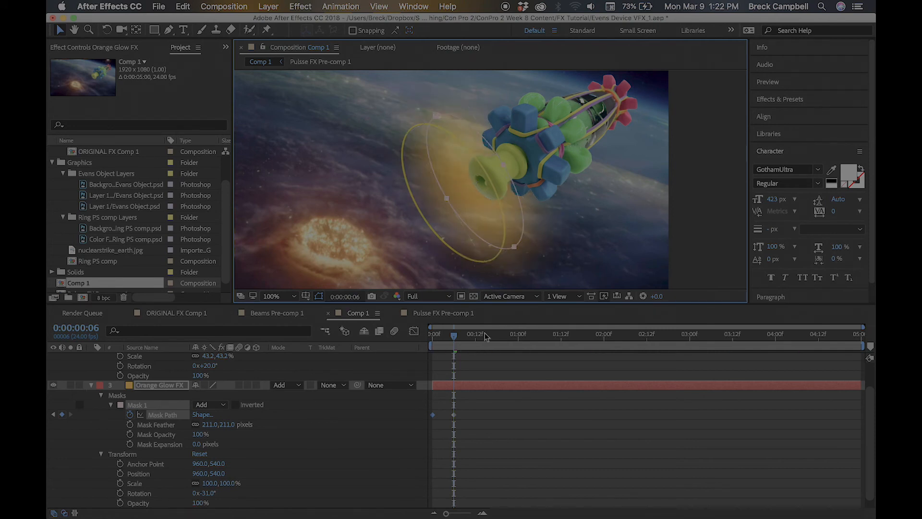
Copy the first two Mask Path keyframes and paste them at 0:00:00:12 and 0:00:01:00
mouse_move(455, 334)
left_mouse_down()
mouse_move(434, 337)
mouse_move(454, 337)
left_mouse_up()
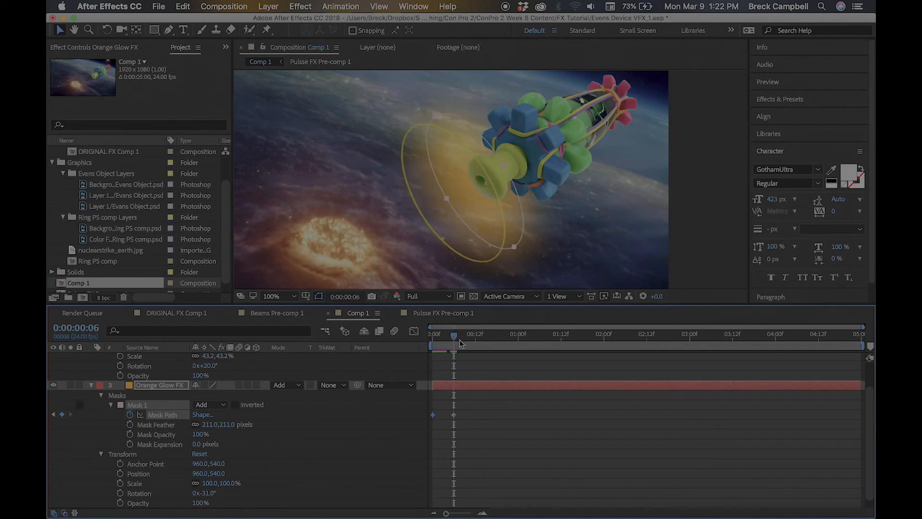
left_click_drag(466, 411, 425, 423)
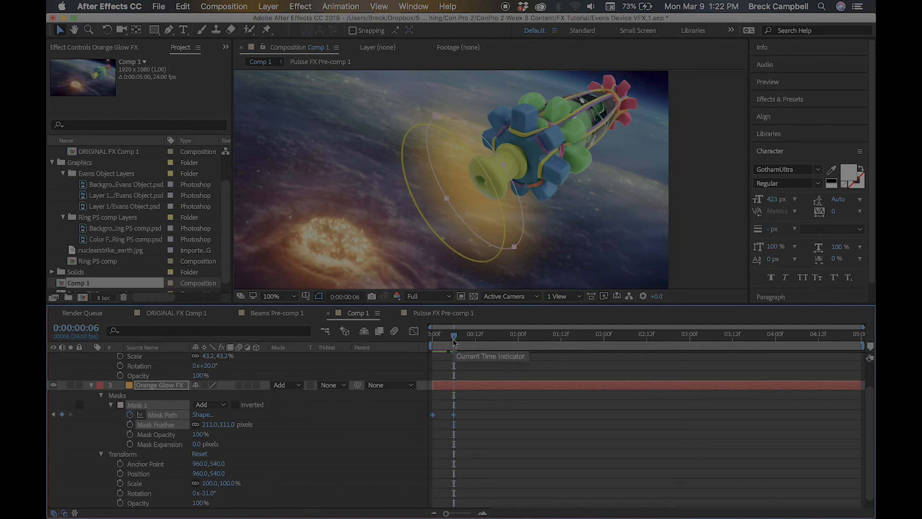
left_click_drag(454, 341, 475, 340)
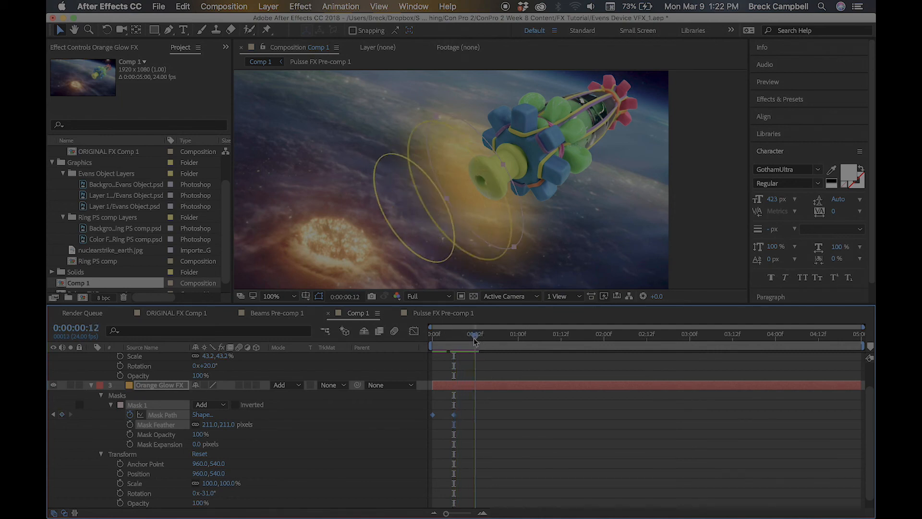
key("super+v")
left_click_drag(477, 339, 518, 338)
key("super+v")
Copy the whole run of Mask Path keyframes and paste it repeatedly to continue the pulse to the end of the timeline
left_click_drag(566, 405, 434, 427)
key("super+c")
left_click(564, 334)
key("super+v")
left_click(694, 335)
key("super+v")
left_click(820, 335)
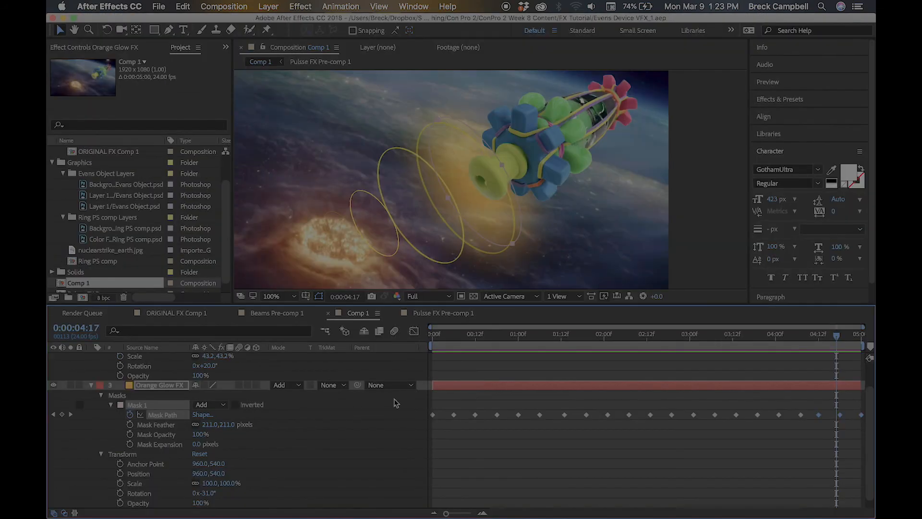
Duplicate the Orange Glow FX layer to strengthen the glow and preview the animation from about 0:00:01:00
left_click(497, 442)
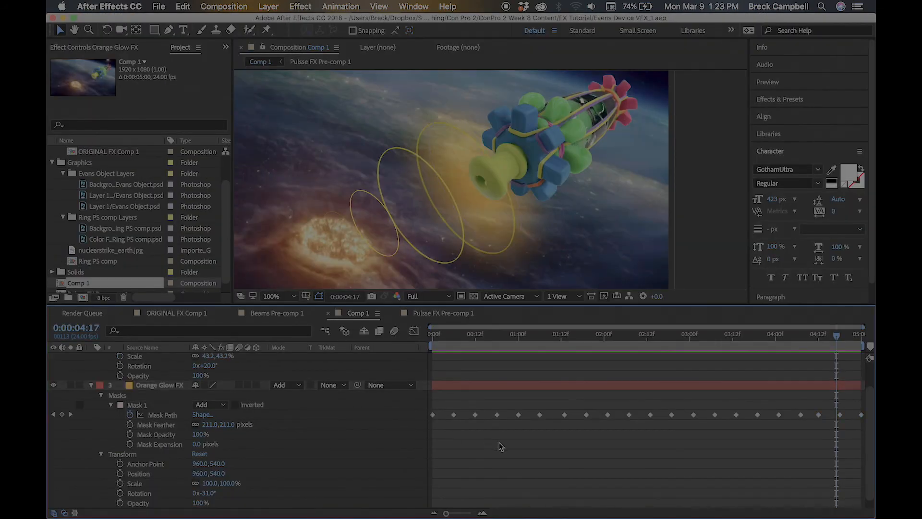
left_click(163, 388)
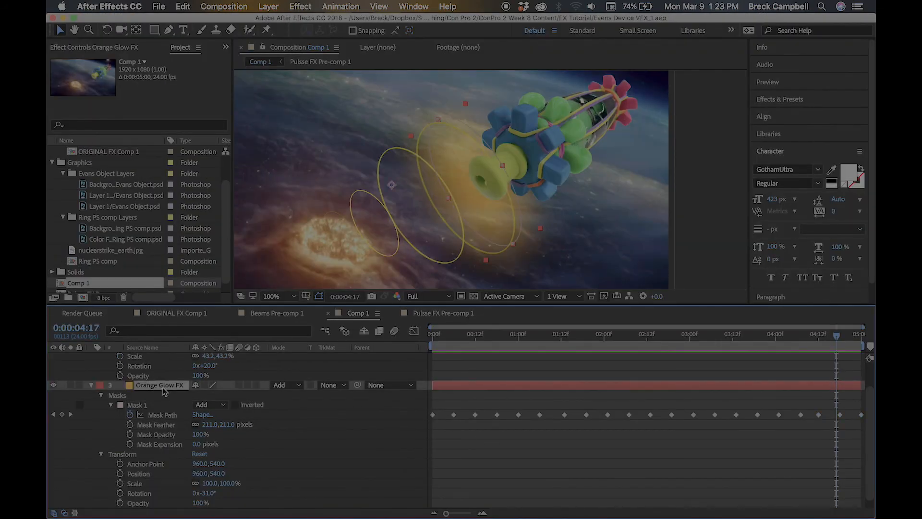
key("super+d")
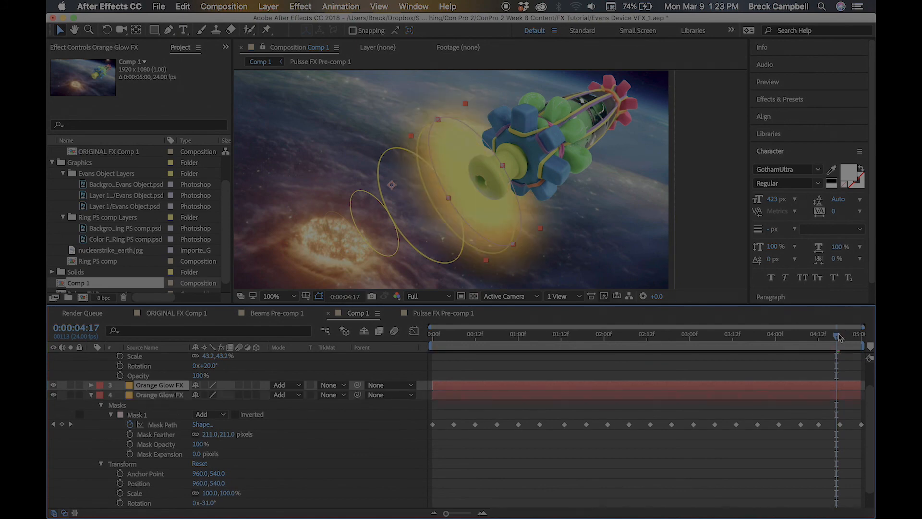
left_click_drag(838, 337, 519, 336)
key("space")
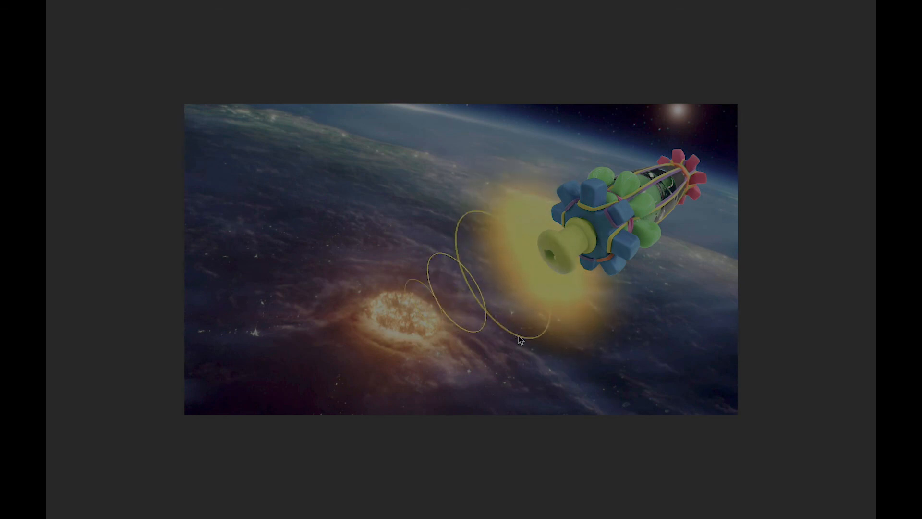
key("space")
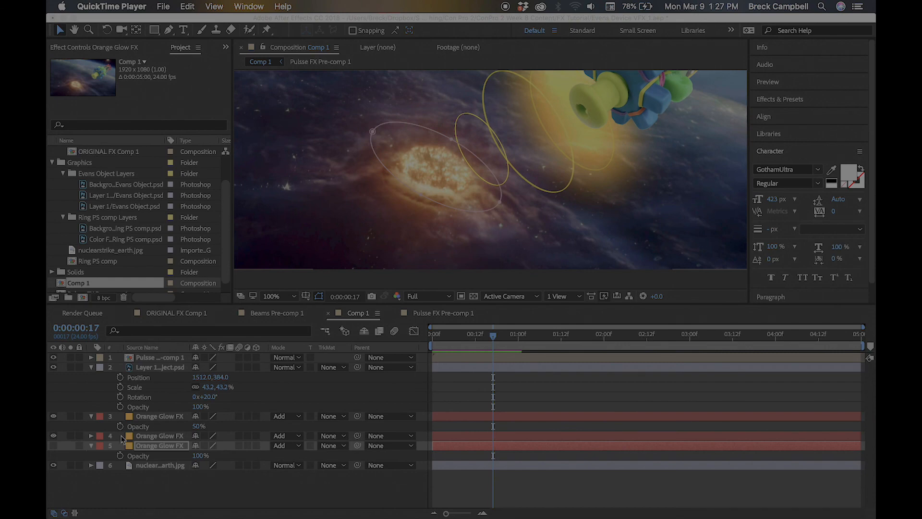
Examine the topmost Orange Glow FX layer around the device's nozzle and preview its pulsing glow
left_click(171, 421)
left_click(180, 419)
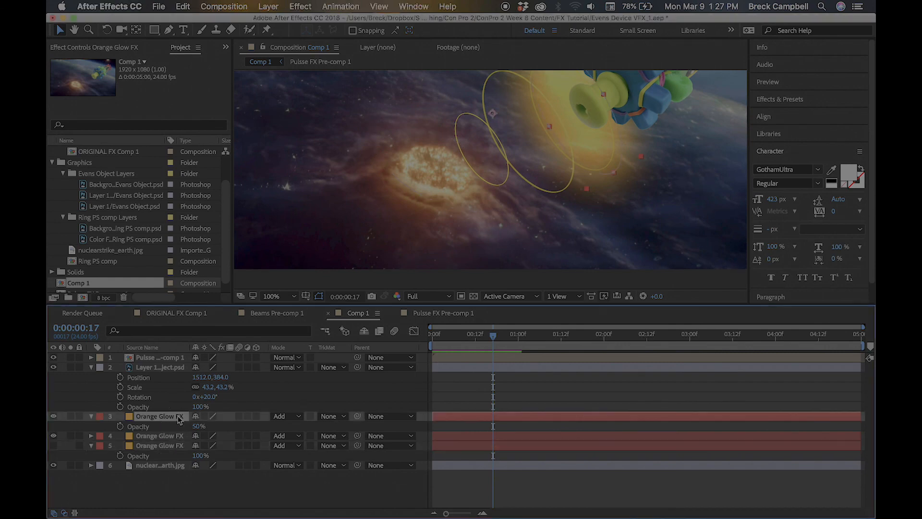
left_click_drag(593, 188, 556, 201)
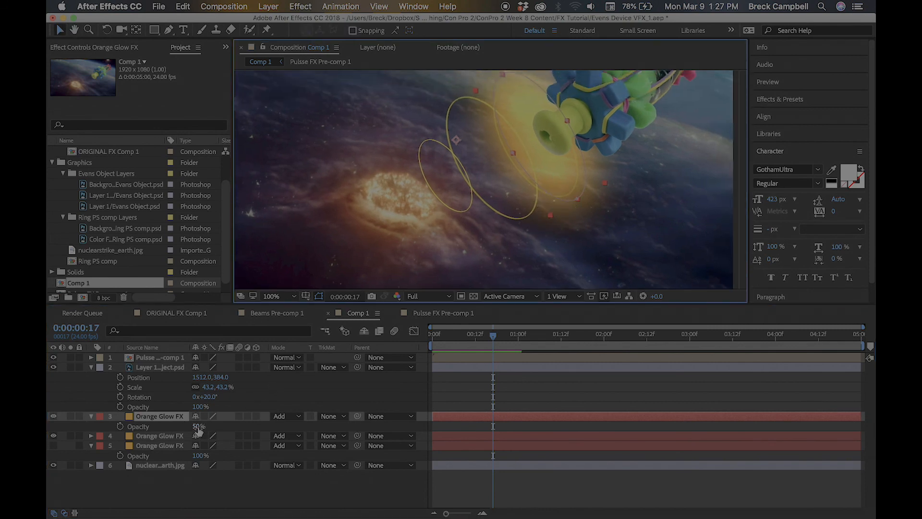
key("space")
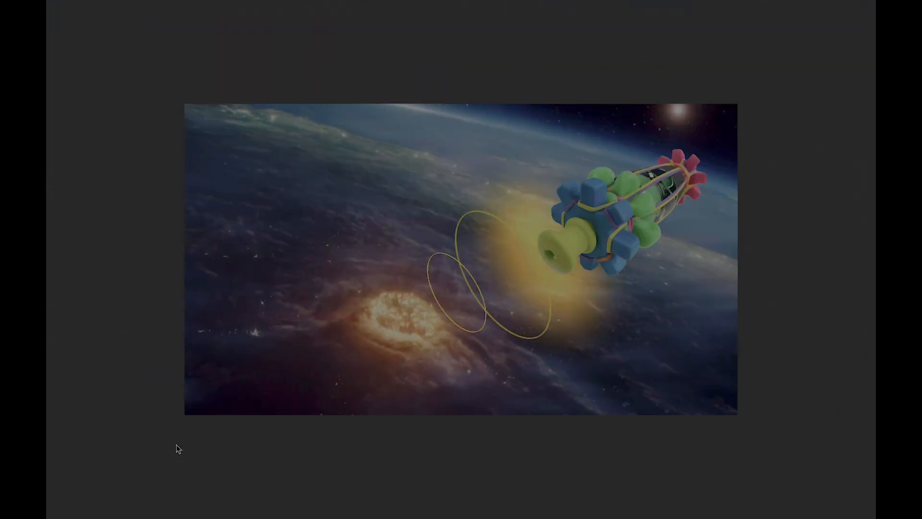
key("space")
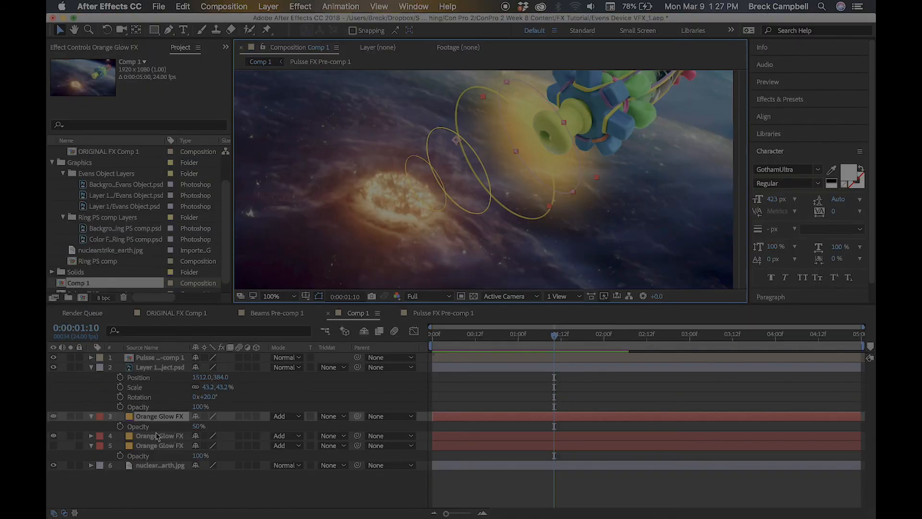
Make the lowest Orange Glow FX layer over the explosion visible, set its opacity to 40%, and preview the composition
left_click(161, 447)
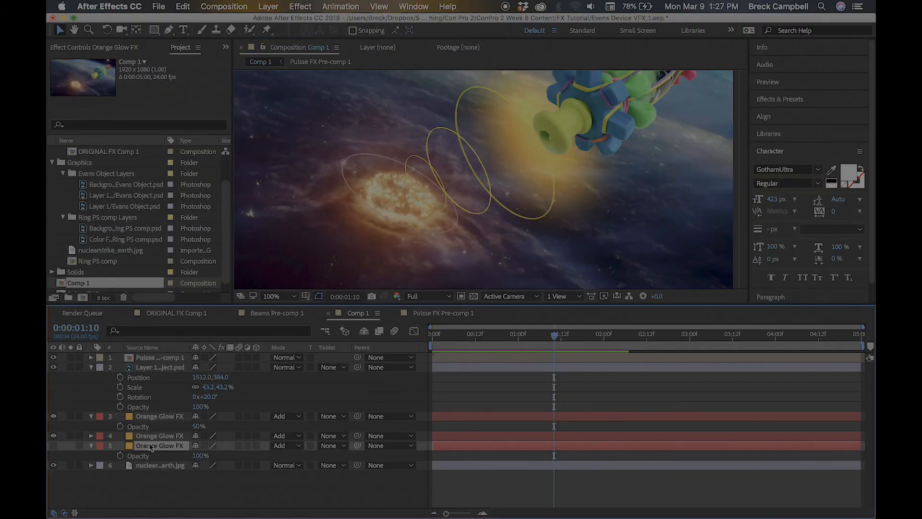
left_click(53, 445)
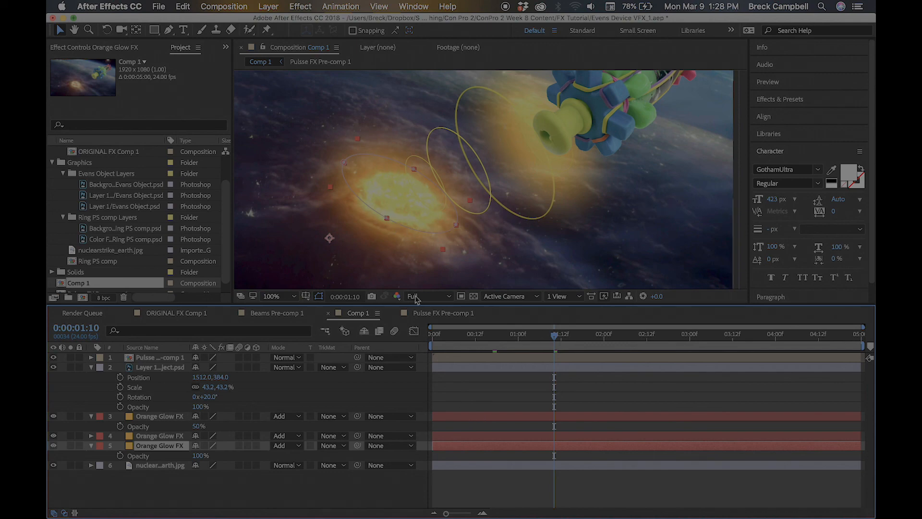
left_click(200, 457)
key("Return")
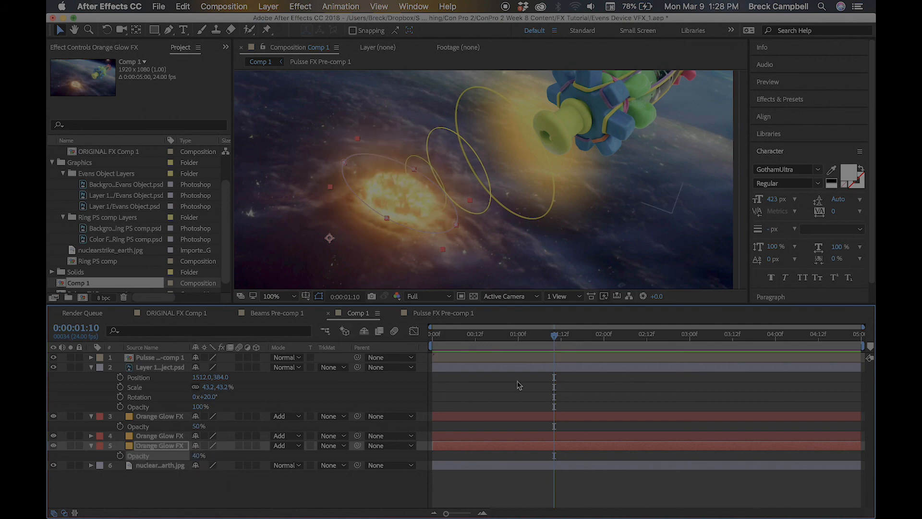
key("space")
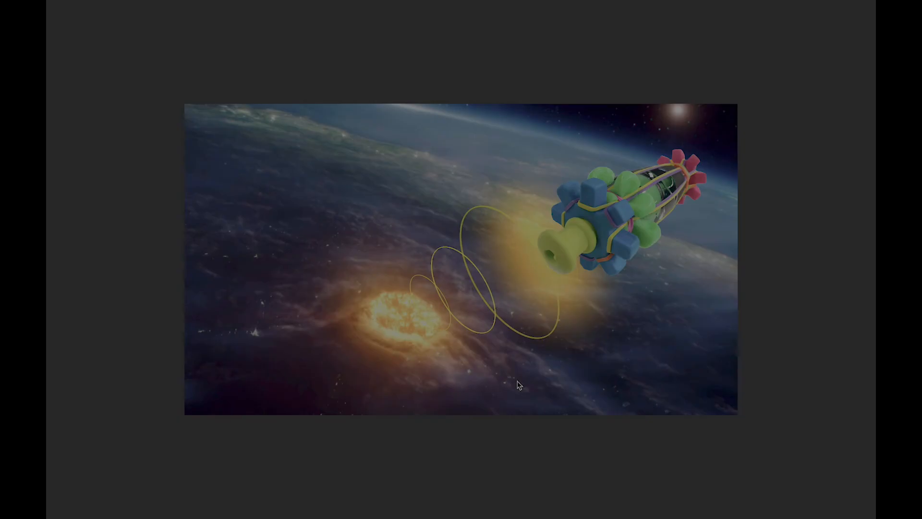